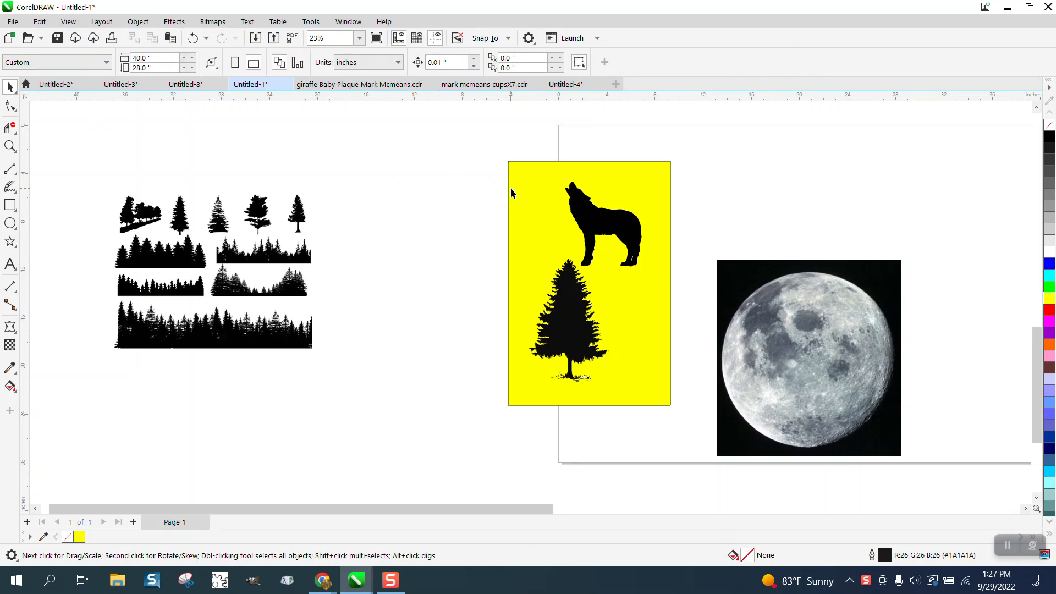
Delete the yellow rectangle behind the wolf and pine tree, and rearrange the wolf, pine tree and tree-silhouette sheet
{"action": "left_click", "coordinate": [510, 187]}
{"action": "key", "text": "Delete"}
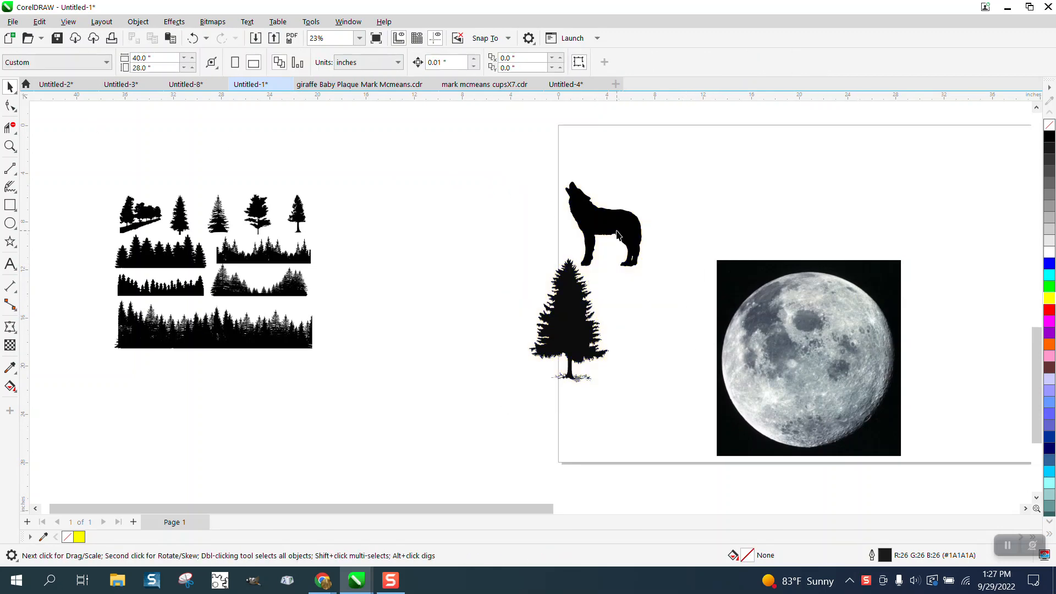
{"action": "left_click_drag", "start_coordinate": [617, 234], "coordinate": [663, 219]}
{"action": "left_click_drag", "start_coordinate": [580, 313], "coordinate": [596, 245]}
{"action": "left_click_drag", "start_coordinate": [246, 284], "coordinate": [411, 320]}
Duplicate the tree-silhouette sheet and place the copy above and slightly left of the original
{"action": "left_click", "coordinate": [10, 146]}
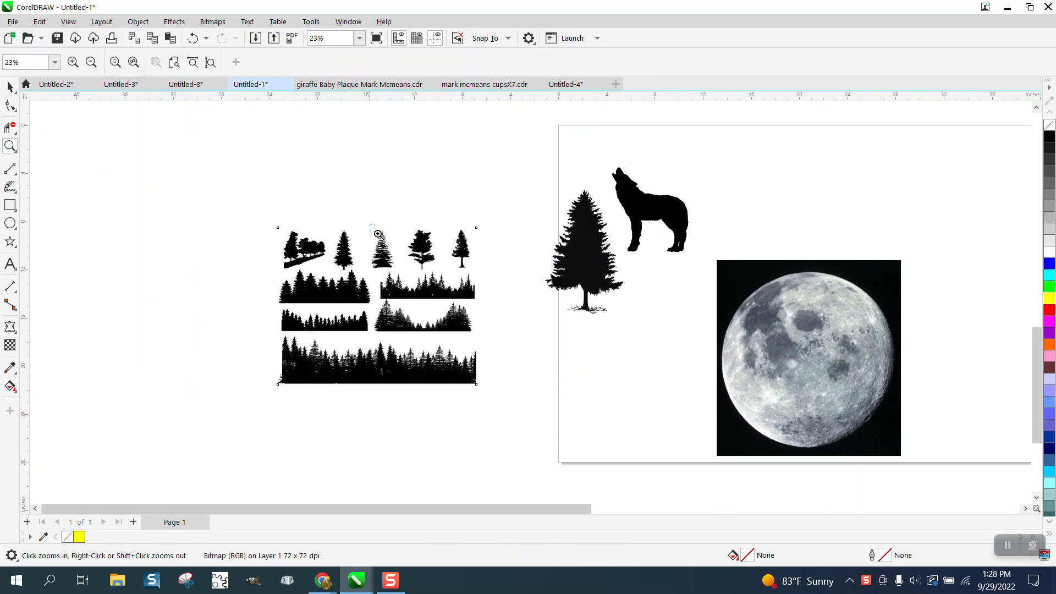
{"action": "left_click_drag", "start_coordinate": [377, 233], "coordinate": [478, 277]}
{"action": "scroll", "coordinate": [400, 250], "scroll_direction": "down", "scroll_amount": 3}
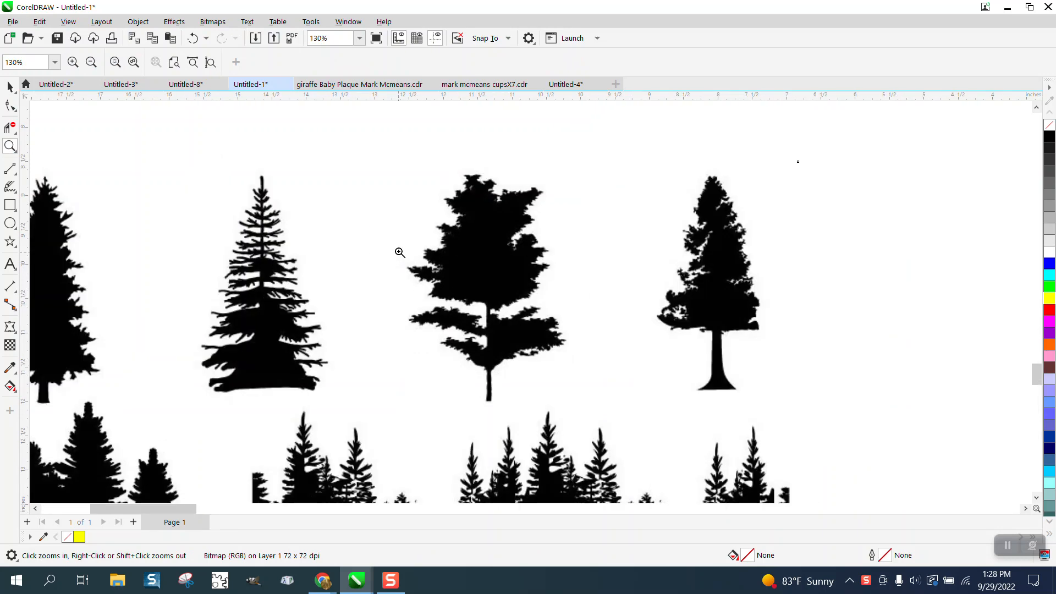
{"action": "scroll", "coordinate": [400, 250], "scroll_direction": "down", "scroll_amount": 1}
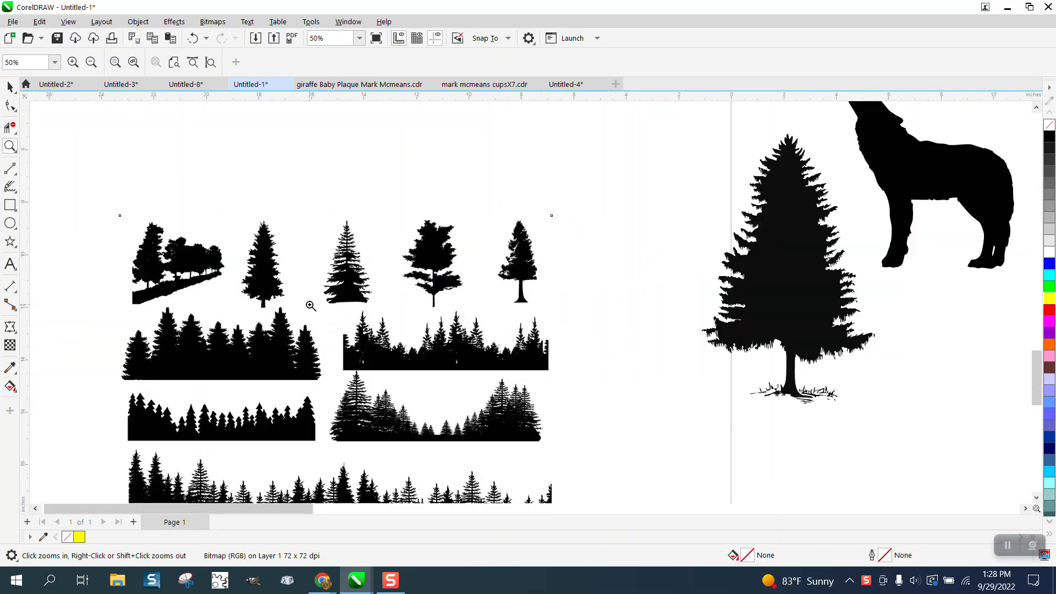
{"action": "scroll", "coordinate": [297, 340], "scroll_direction": "down", "scroll_amount": 1}
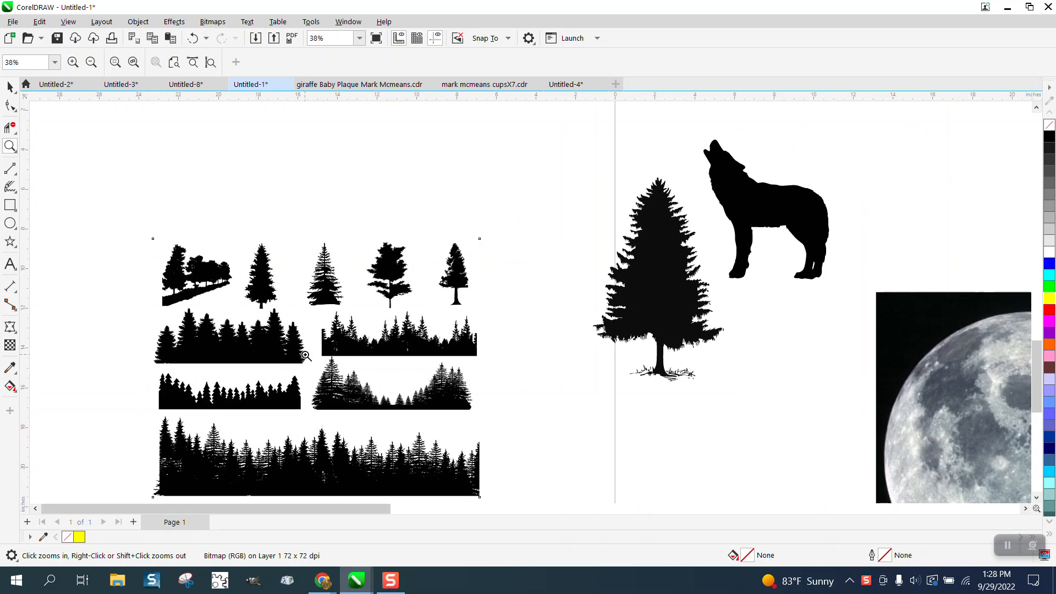
{"action": "left_click", "coordinate": [10, 87]}
{"action": "left_click", "coordinate": [297, 243]}
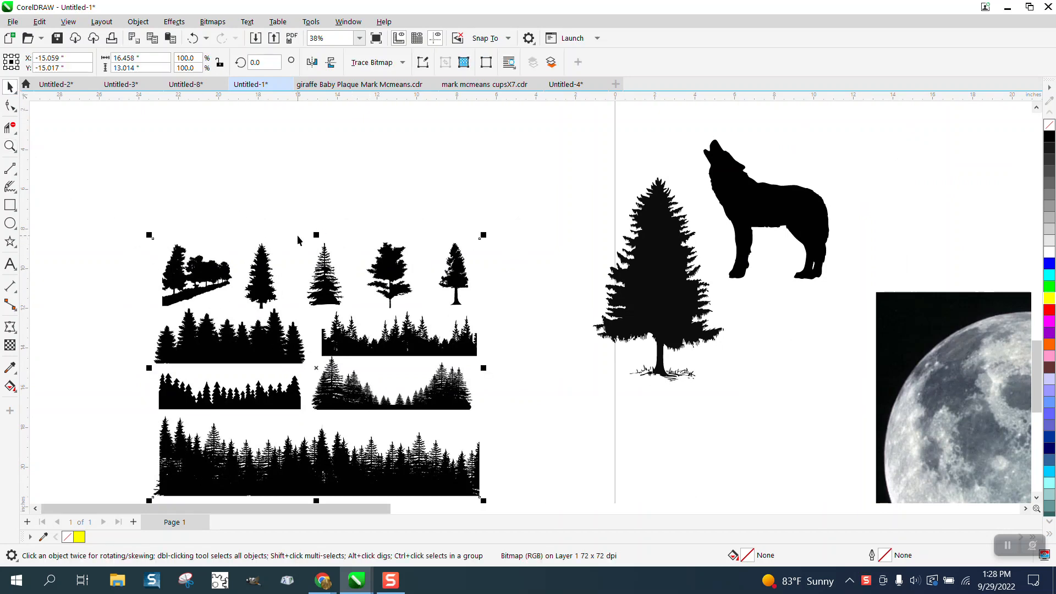
{"action": "left_click_drag", "start_coordinate": [331, 367], "coordinate": [330, 156]}
{"action": "right_click", "coordinate": [331, 156]}
{"action": "scroll", "coordinate": [394, 356], "scroll_direction": "down", "scroll_amount": 1}
{"action": "left_click_drag", "start_coordinate": [374, 221], "coordinate": [298, 146]}
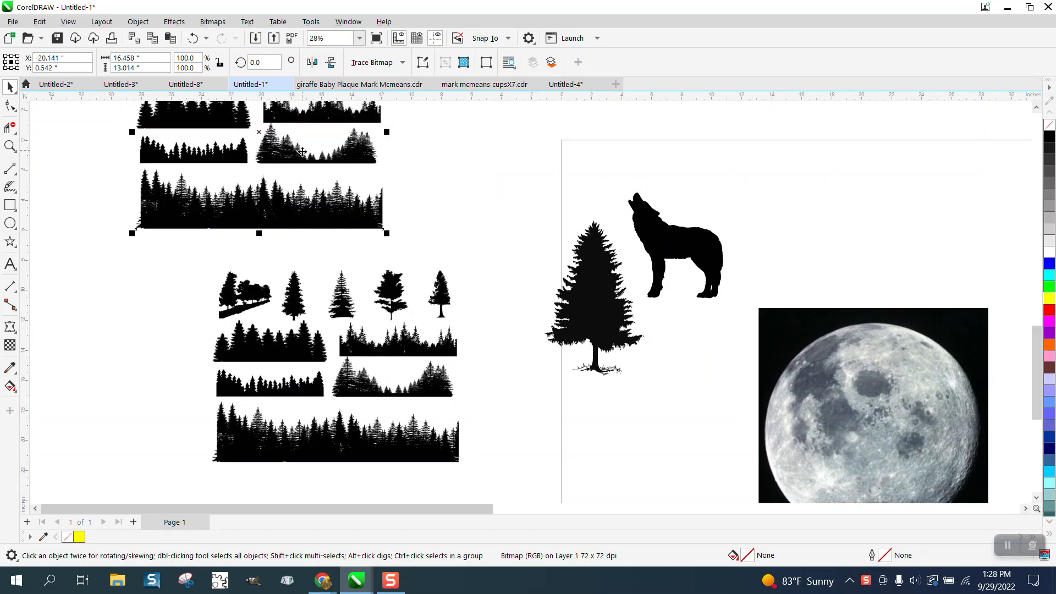
Crop the lower tree-silhouette sheet to the second and third trees of its first row
{"action": "left_click_drag", "start_coordinate": [355, 305], "coordinate": [321, 301]}
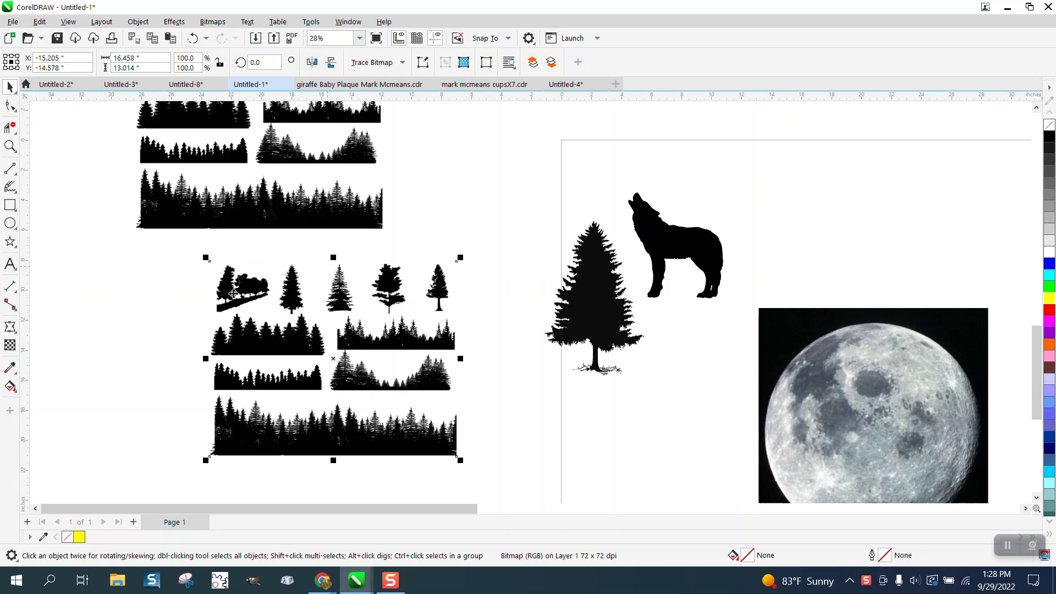
{"action": "left_click", "coordinate": [9, 127]}
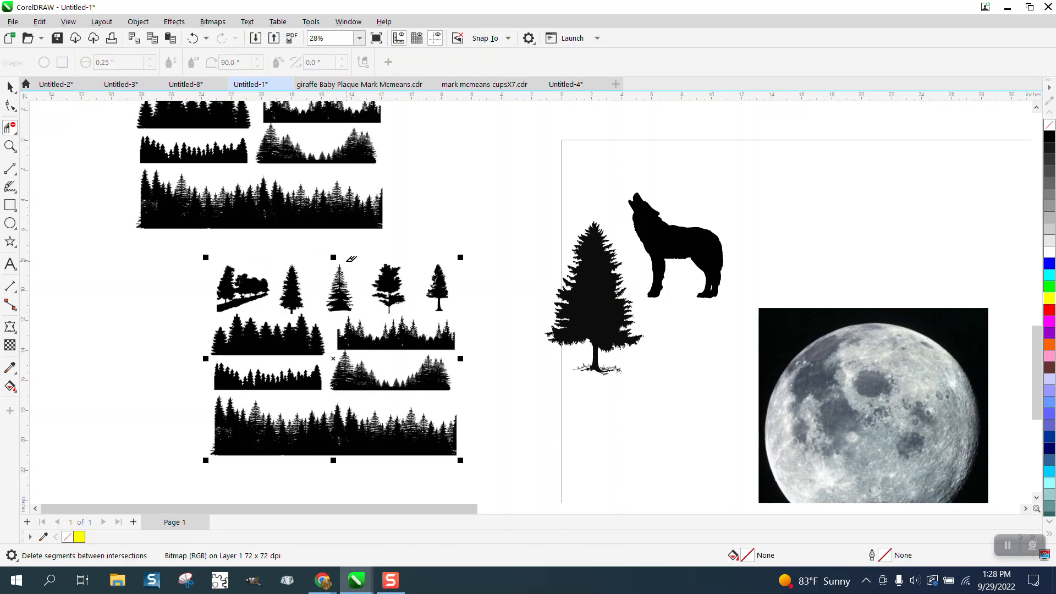
{"action": "left_click", "coordinate": [15, 132]}
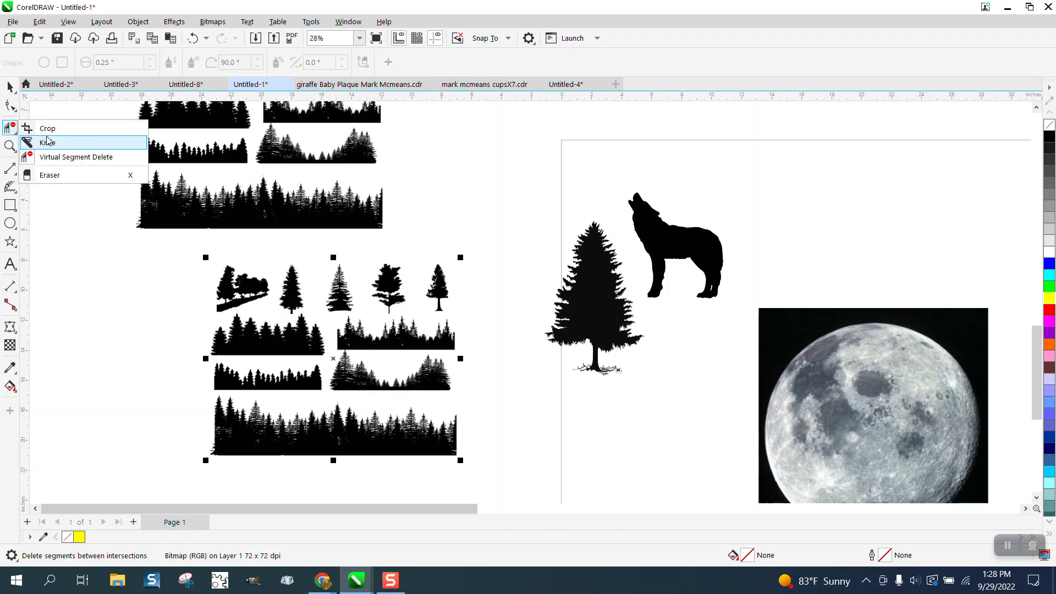
{"action": "left_click", "coordinate": [41, 125]}
{"action": "left_click_drag", "start_coordinate": [276, 256], "coordinate": [367, 317]}
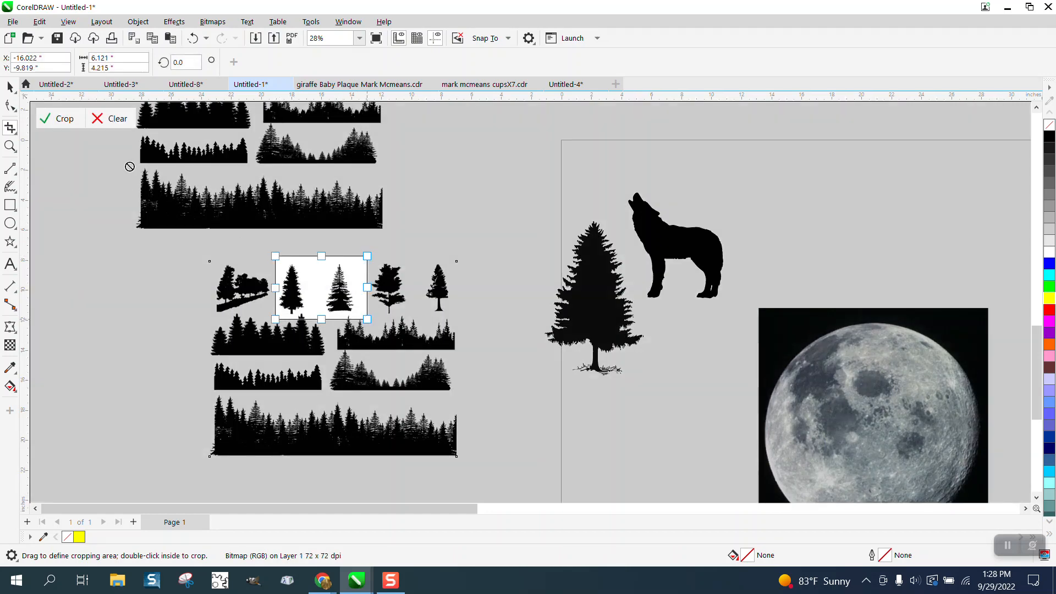
{"action": "left_click", "coordinate": [61, 118]}
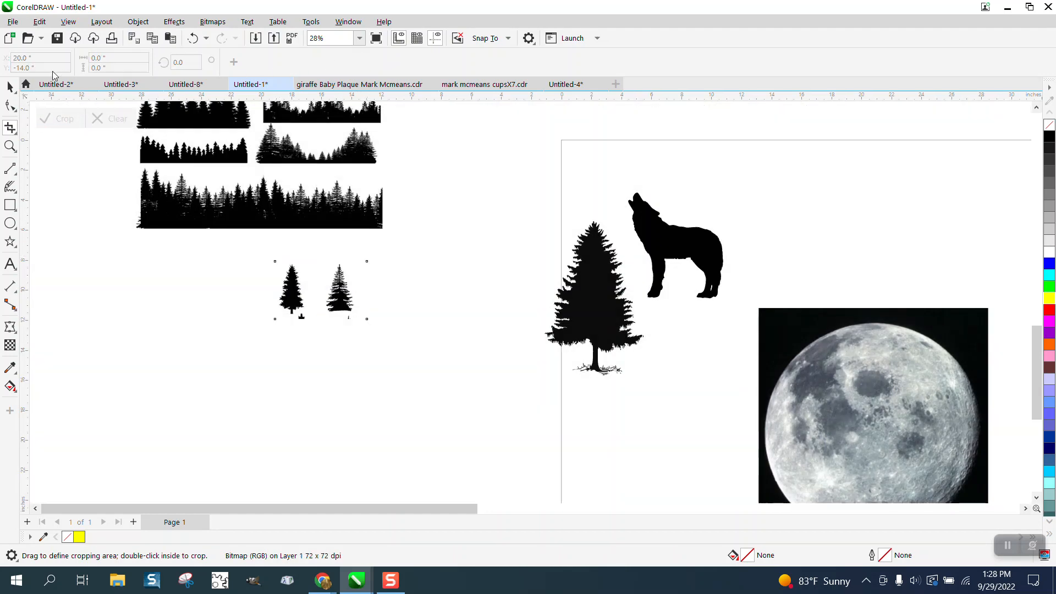
Outline-trace the cropped two-tree bitmap as Clipart, with the background color removed automatically
{"action": "left_click", "coordinate": [9, 88]}
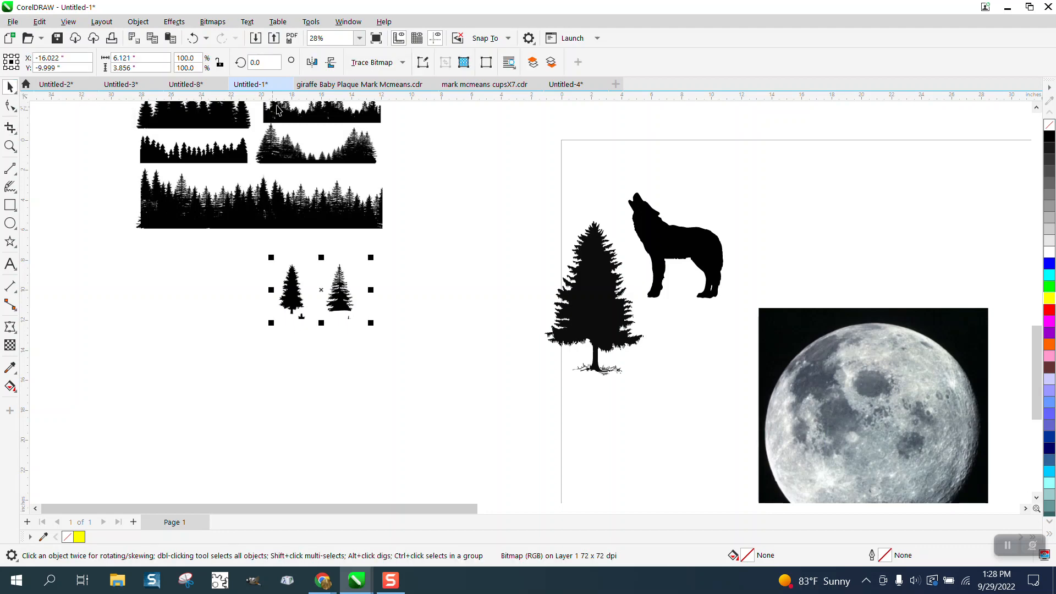
{"action": "left_click", "coordinate": [407, 65]}
{"action": "mouse_move", "coordinate": [407, 108]}
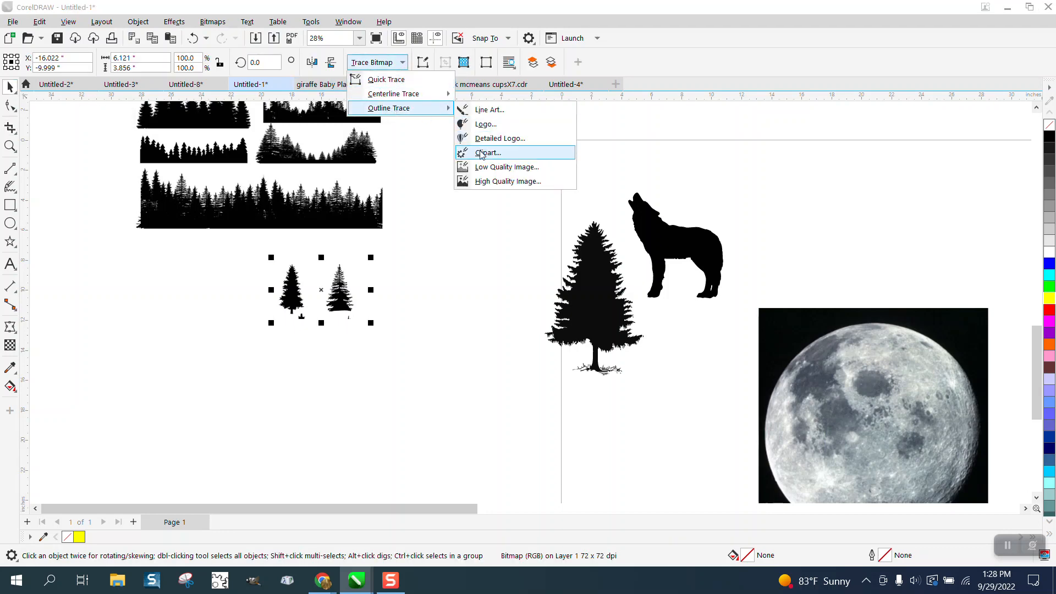
{"action": "left_click", "coordinate": [481, 153]}
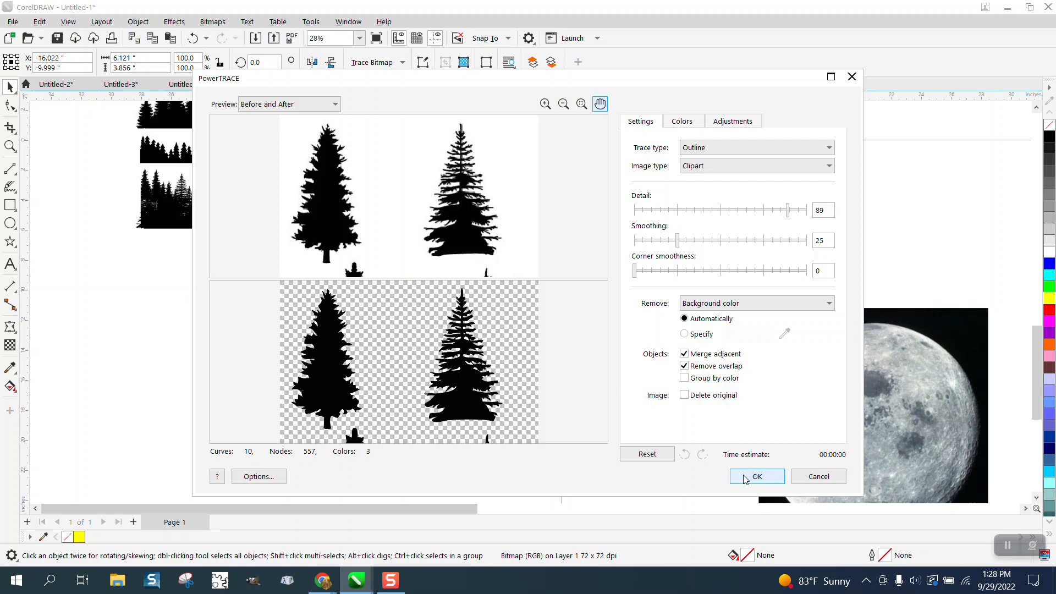
{"action": "left_click", "coordinate": [755, 477]}
Move the traced pine trees off the bitmap and ungroup them, placing each tree separately toward the page
{"action": "left_click_drag", "start_coordinate": [343, 288], "coordinate": [448, 289]}
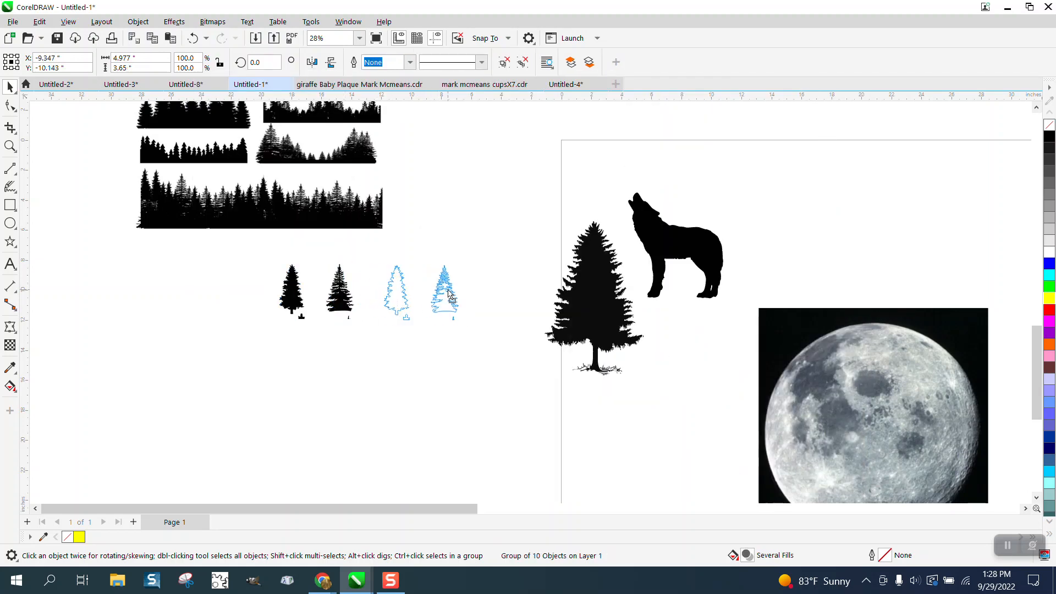
{"action": "left_click", "coordinate": [138, 22]}
{"action": "mouse_move", "coordinate": [167, 244]}
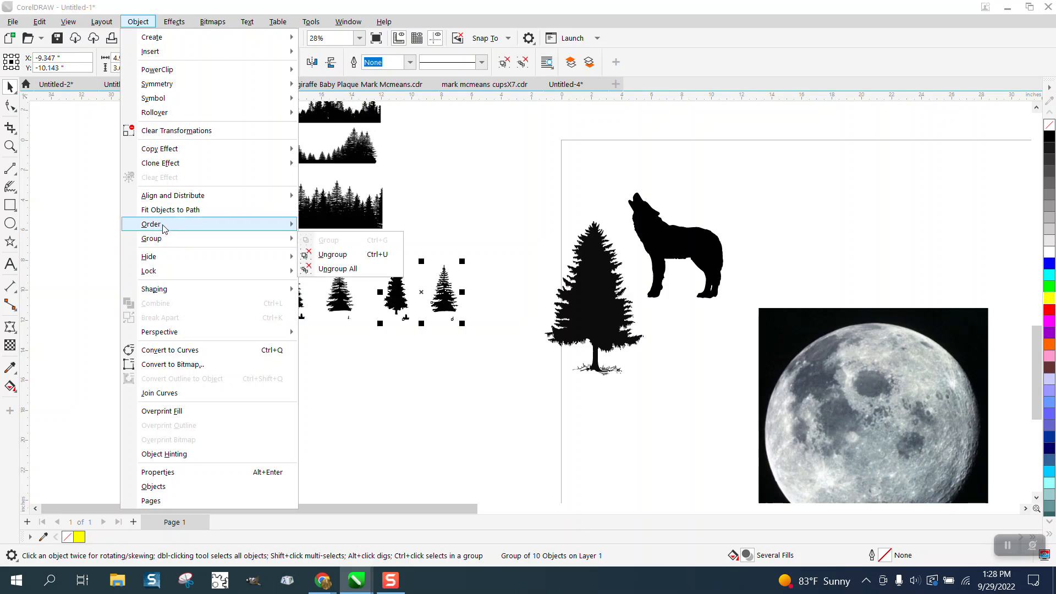
{"action": "left_click", "coordinate": [319, 255]}
{"action": "left_click", "coordinate": [329, 307]}
{"action": "left_click_drag", "start_coordinate": [400, 298], "coordinate": [449, 233]}
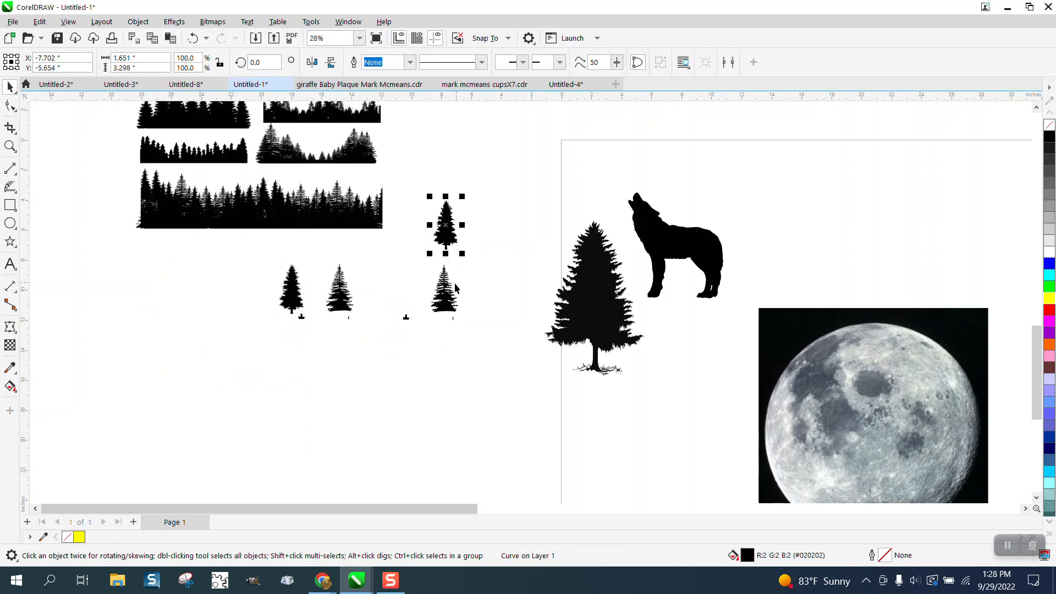
{"action": "left_click_drag", "start_coordinate": [455, 283], "coordinate": [505, 242]}
Delete the cropped two-tree bitmap together with the leftover trace fragments
{"action": "left_click_drag", "start_coordinate": [269, 256], "coordinate": [315, 298]}
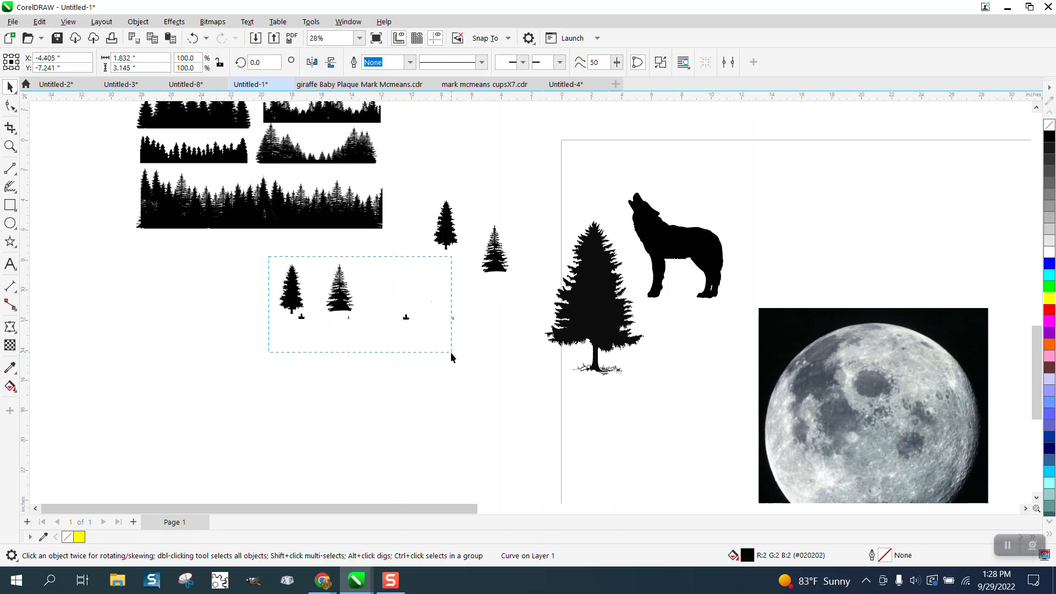
{"action": "left_click_drag", "start_coordinate": [450, 351], "coordinate": [451, 353]}
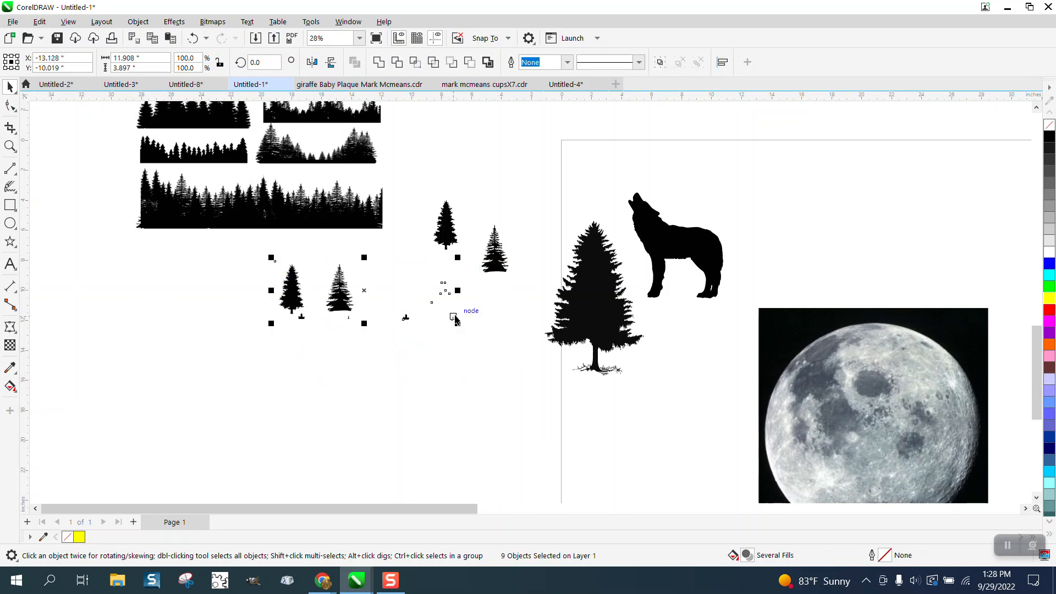
{"action": "key", "text": "Delete"}
Move the wolf above the moon picture and scale it to 50%
{"action": "scroll", "coordinate": [459, 314], "scroll_direction": "down", "scroll_amount": 2}
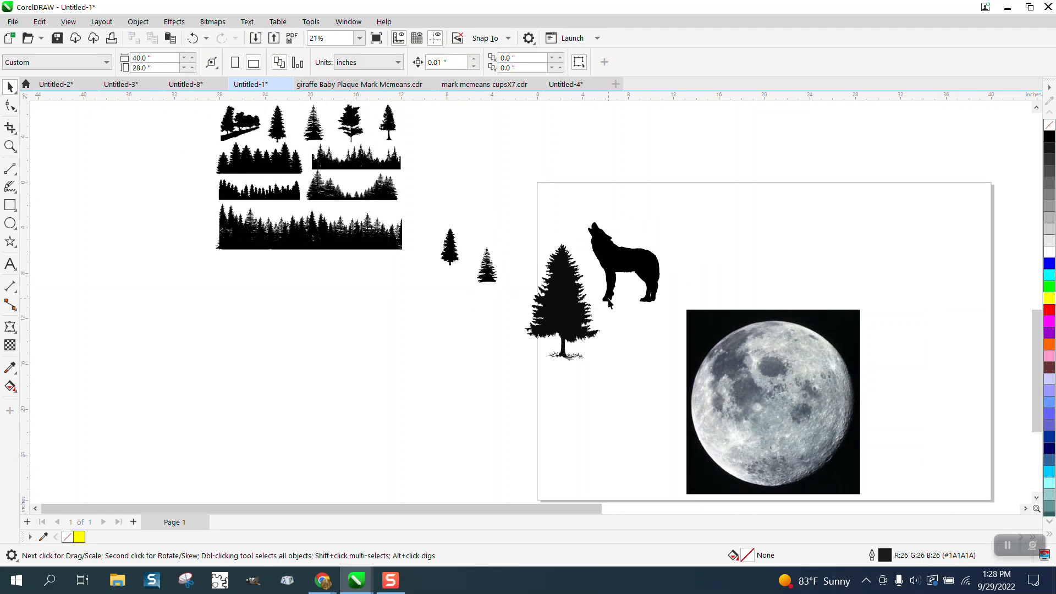
{"action": "left_click", "coordinate": [636, 273]}
{"action": "left_click_drag", "start_coordinate": [662, 221], "coordinate": [776, 248]}
Draw a rectangle about 5.9 by 6 inches over the moon's lower-right area and fill it black
{"action": "scroll", "coordinate": [586, 249], "scroll_direction": "down", "scroll_amount": 3}
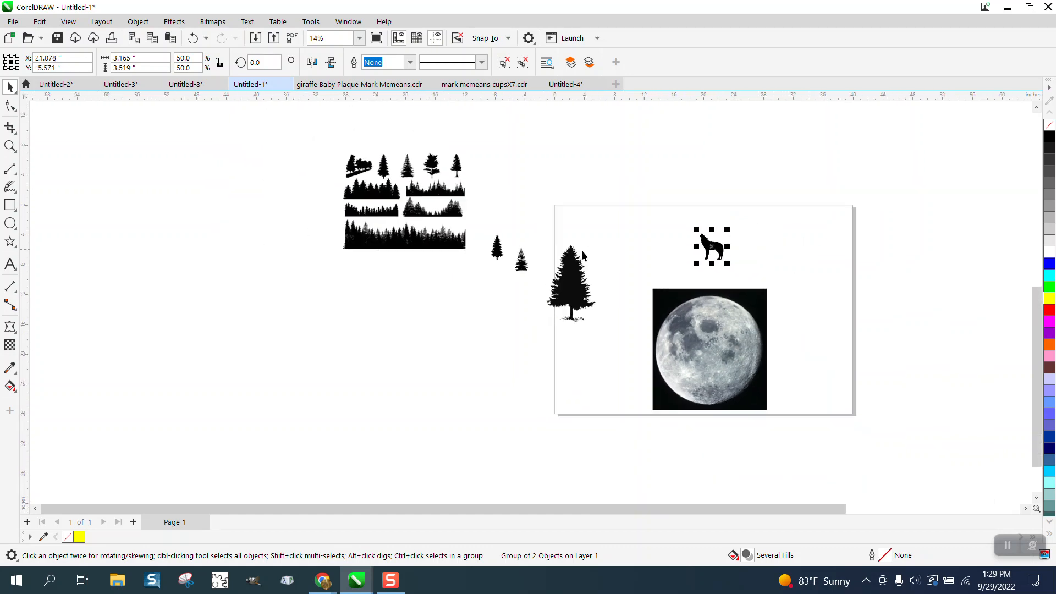
{"action": "left_click", "coordinate": [9, 147]}
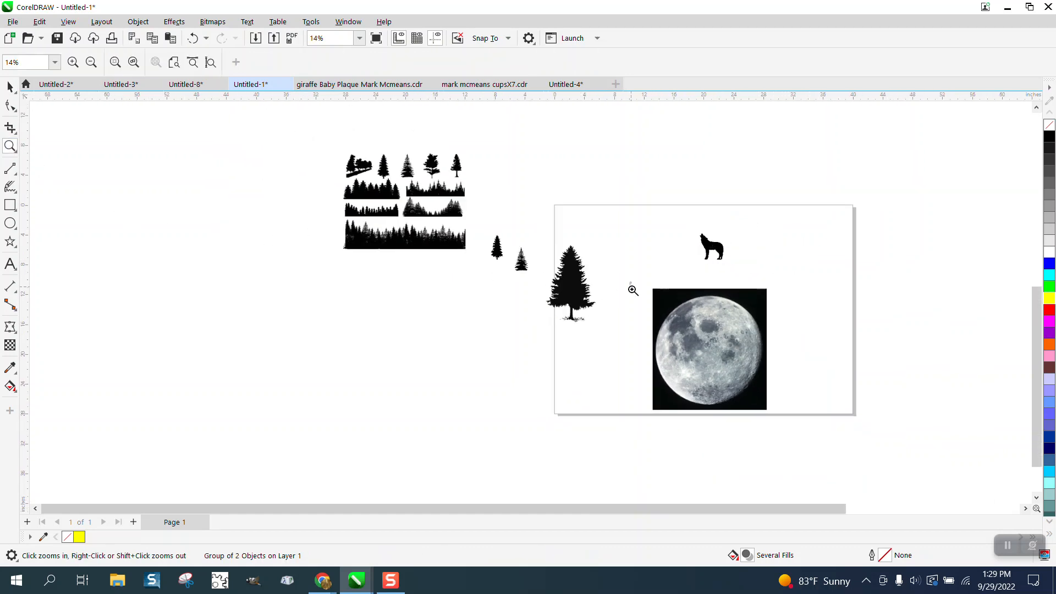
{"action": "left_click_drag", "start_coordinate": [631, 290], "coordinate": [829, 435]}
{"action": "left_click", "coordinate": [10, 204]}
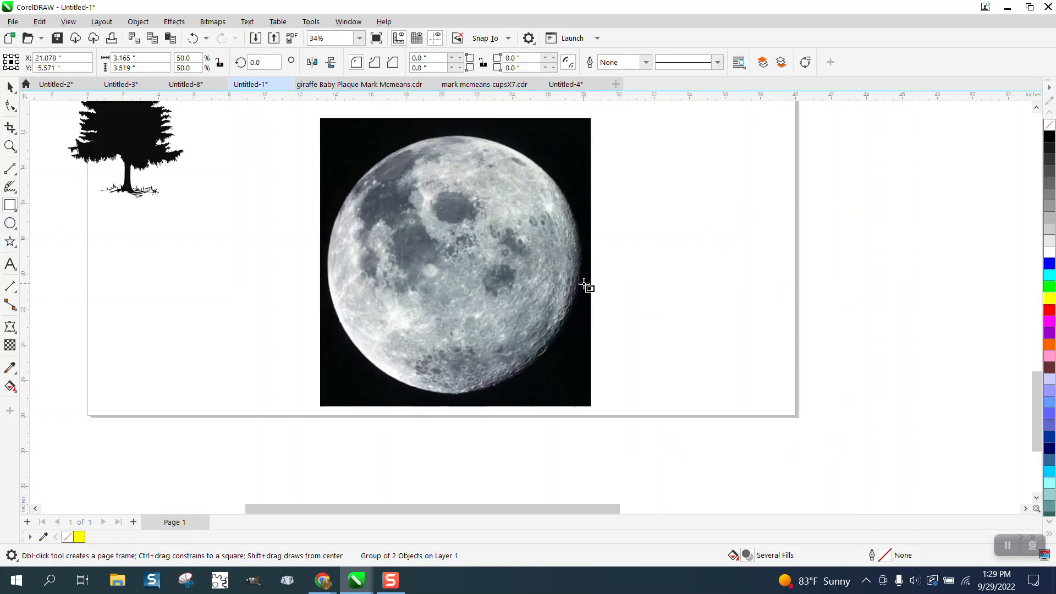
{"action": "left_click_drag", "start_coordinate": [584, 284], "coordinate": [479, 390]}
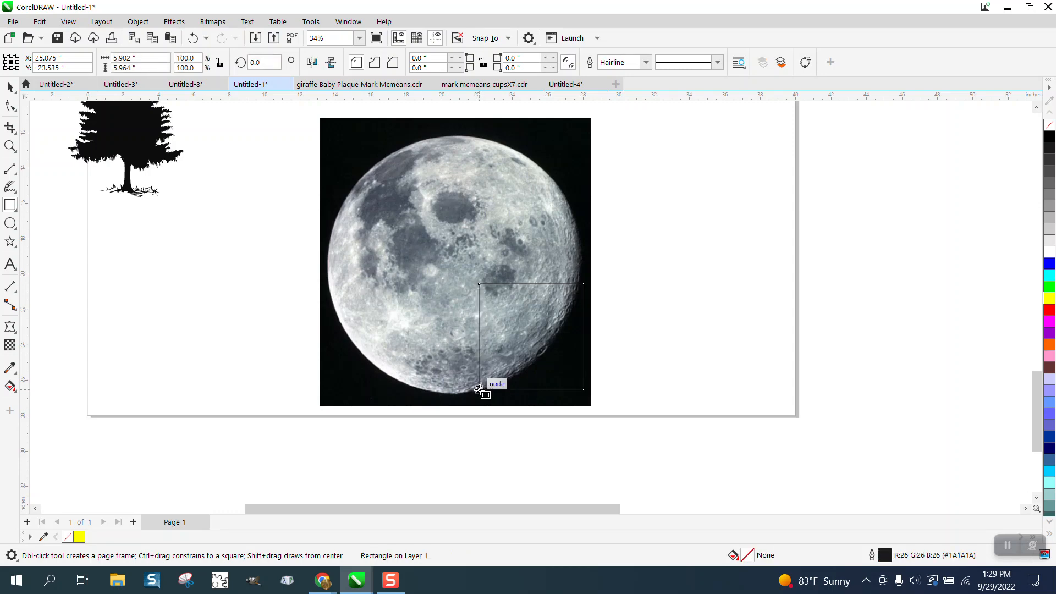
{"action": "left_click", "coordinate": [1049, 136]}
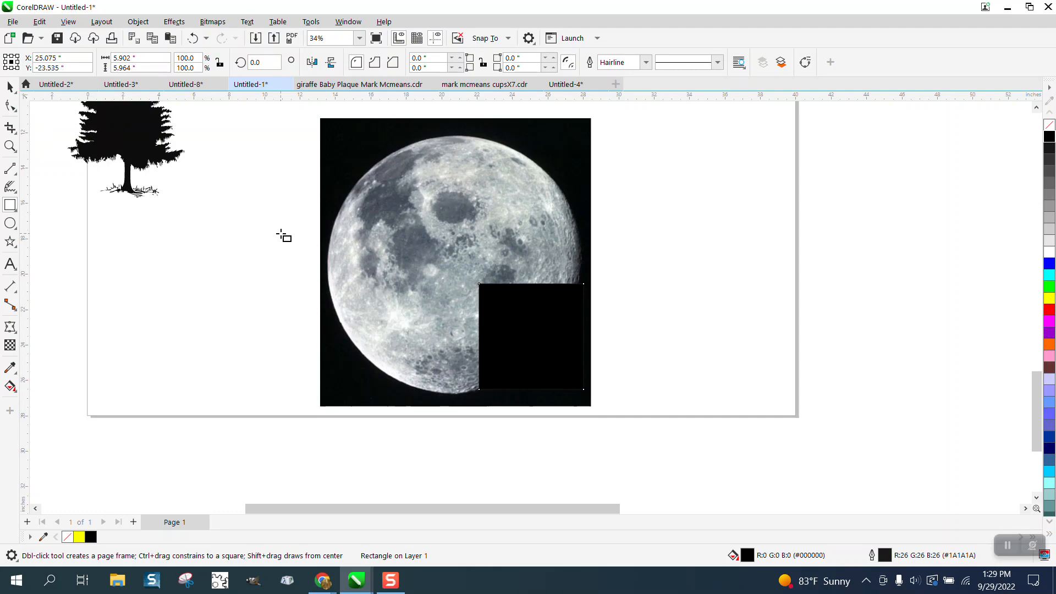
Convert the black rectangle over the moon to curves so its nodes can be edited
{"action": "left_click", "coordinate": [13, 108]}
{"action": "left_click", "coordinate": [49, 106]}
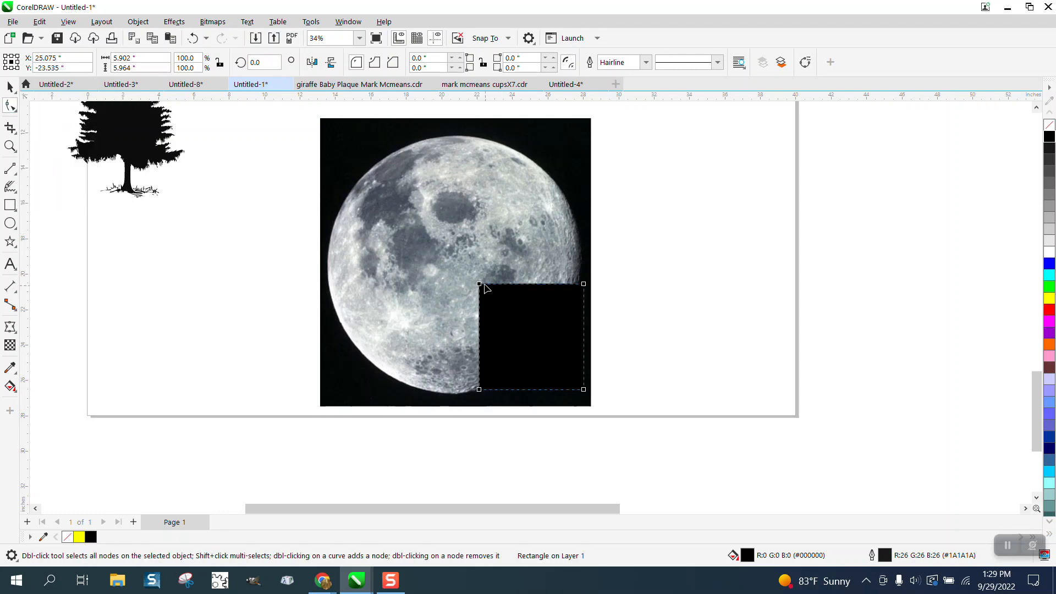
{"action": "left_click", "coordinate": [478, 303]}
{"action": "left_click", "coordinate": [7, 88]}
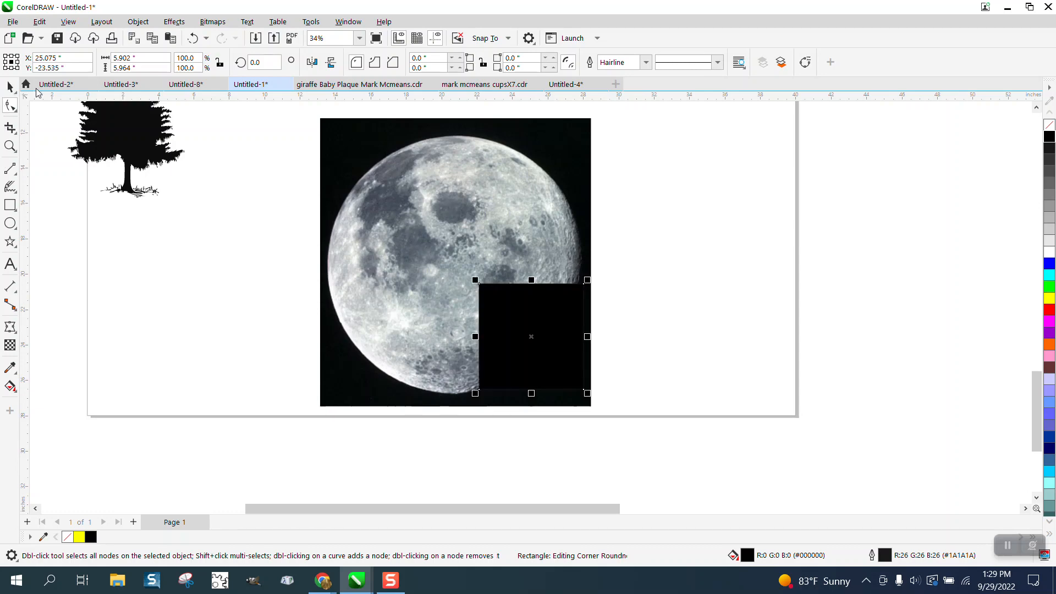
{"action": "left_click", "coordinate": [138, 21]}
{"action": "left_click", "coordinate": [165, 350]}
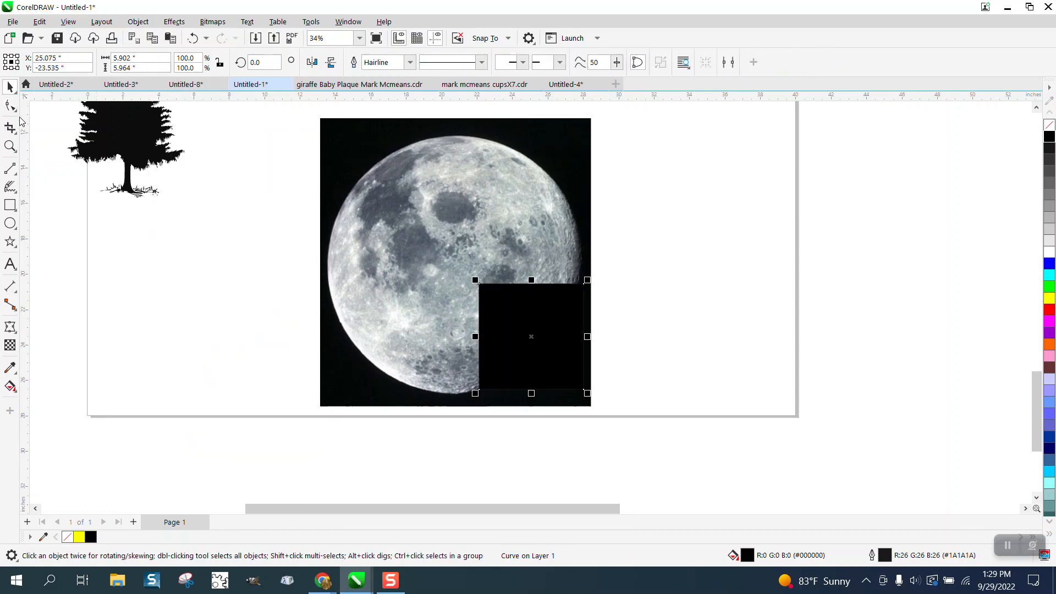
Reshape the black shape's left side into an irregular cliff slope by adding nodes and pulling them outward toward the lower left
{"action": "key", "text": "F10"}
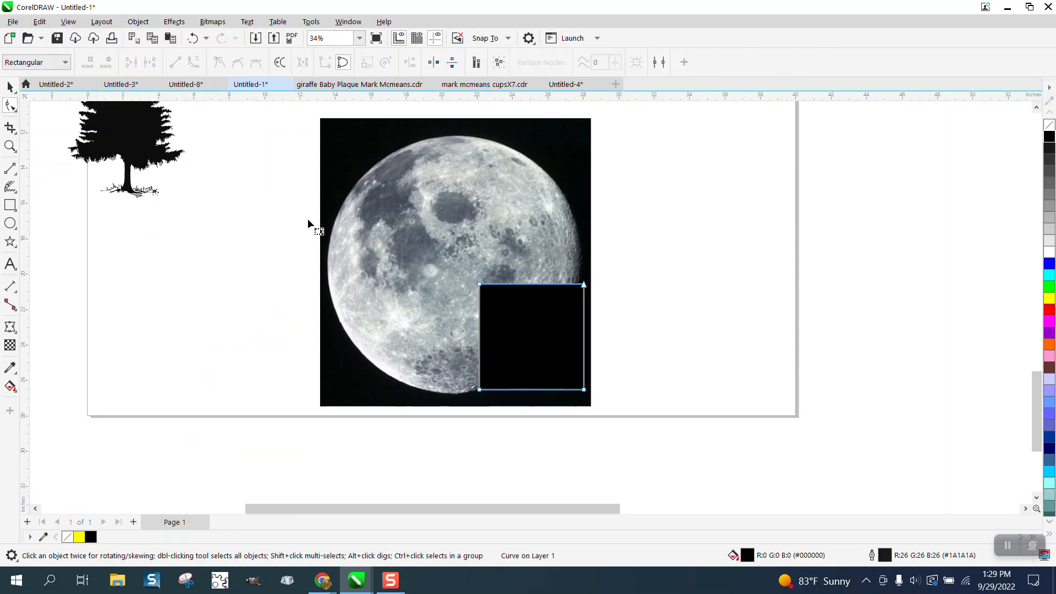
{"action": "double_click", "coordinate": [480, 309]}
{"action": "mouse_move", "coordinate": [480, 310]}
{"action": "left_mouse_down"}
{"action": "mouse_move", "coordinate": [465, 317]}
{"action": "mouse_move", "coordinate": [460, 346]}
{"action": "mouse_move", "coordinate": [474, 320]}
{"action": "left_mouse_up"}
{"action": "left_click", "coordinate": [470, 342]}
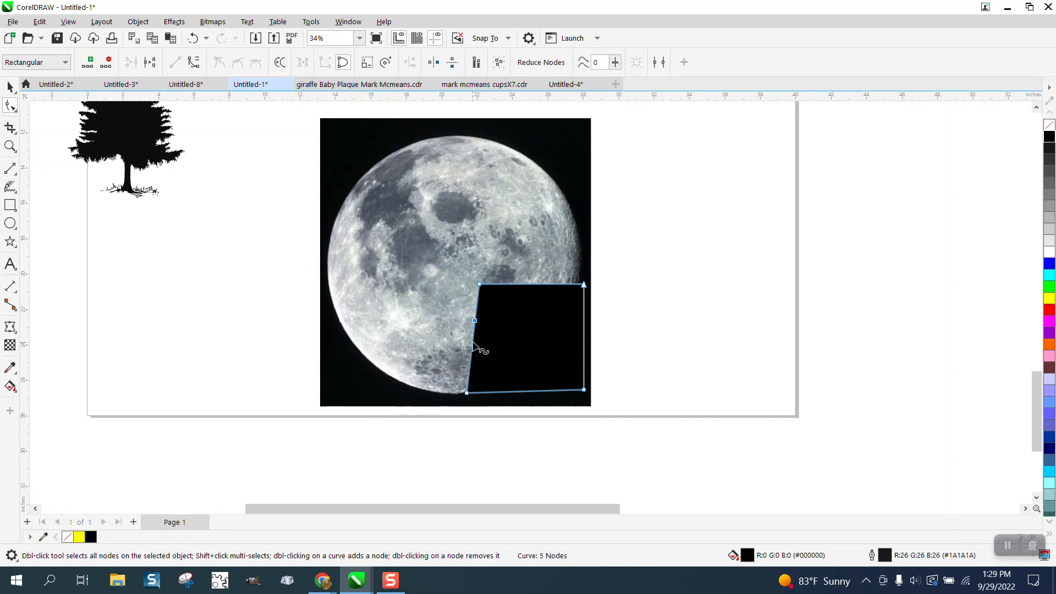
{"action": "left_click", "coordinate": [474, 343]}
{"action": "double_click", "coordinate": [474, 343]}
{"action": "left_click_drag", "start_coordinate": [474, 343], "coordinate": [456, 348]}
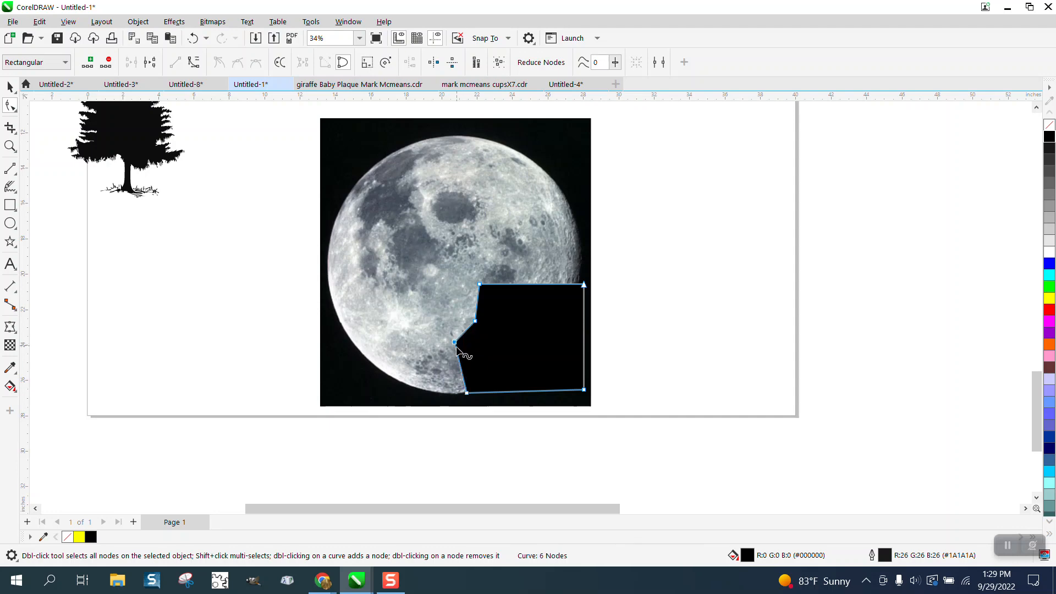
{"action": "double_click", "coordinate": [462, 380]}
{"action": "left_click_drag", "start_coordinate": [462, 379], "coordinate": [436, 395]}
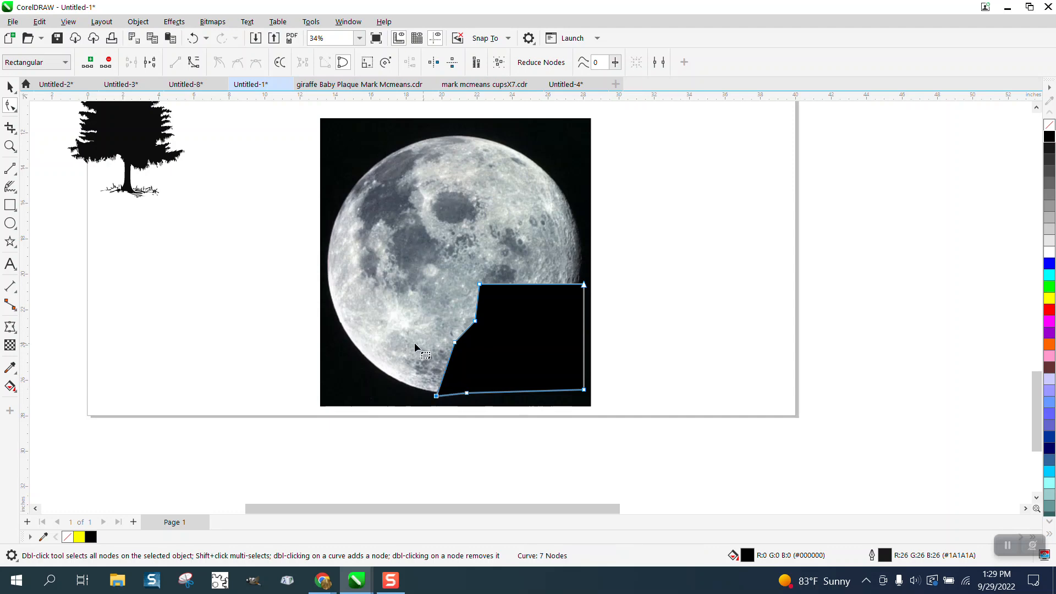
Soften the corners and edges of the black cliff shape with the Smooth tool
{"action": "left_click", "coordinate": [10, 86]}
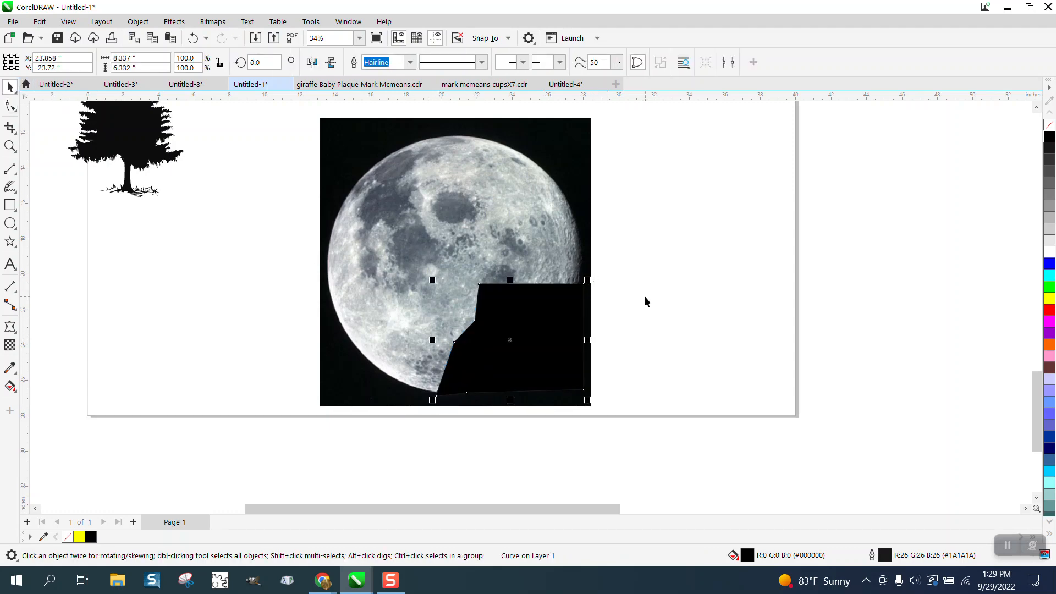
{"action": "left_click", "coordinate": [17, 112]}
{"action": "left_click", "coordinate": [39, 122]}
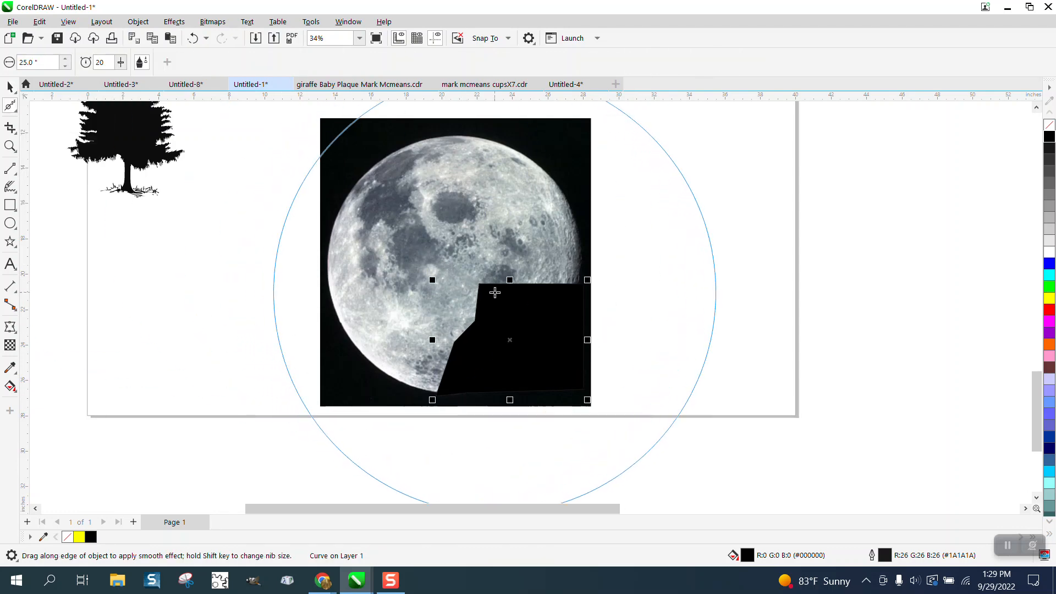
{"action": "mouse_move", "coordinate": [495, 291]}
{"action": "left_mouse_down"}
{"action": "mouse_move", "coordinate": [572, 289]}
{"action": "mouse_move", "coordinate": [535, 299]}
{"action": "left_mouse_up"}
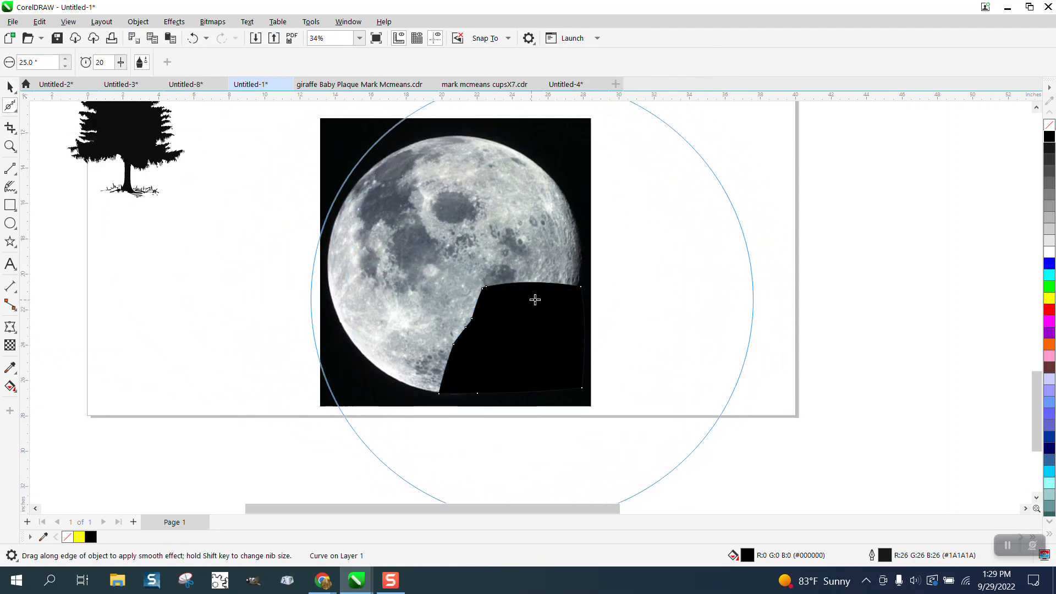
Pull the nodes midway along the cliff's left slope inward to form a notch
{"action": "left_click", "coordinate": [18, 113]}
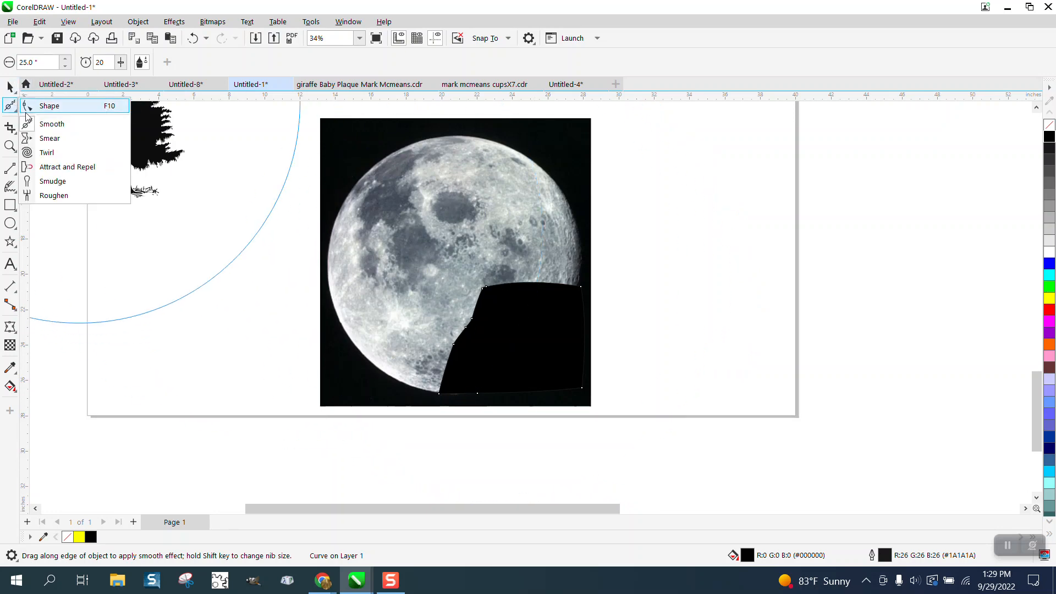
{"action": "left_click", "coordinate": [27, 120]}
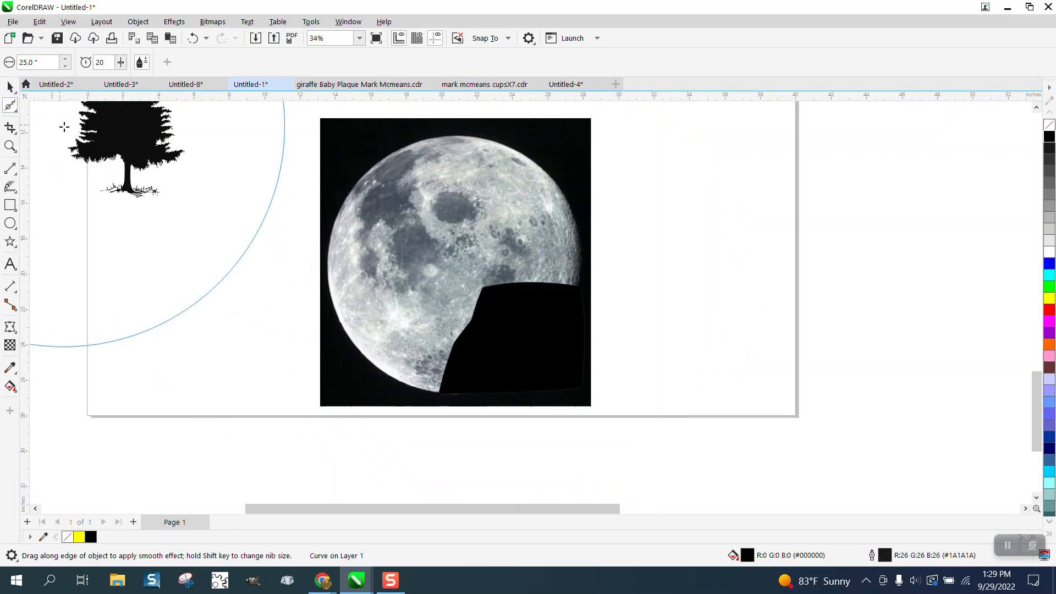
{"action": "left_click", "coordinate": [16, 110]}
{"action": "left_click", "coordinate": [55, 105]}
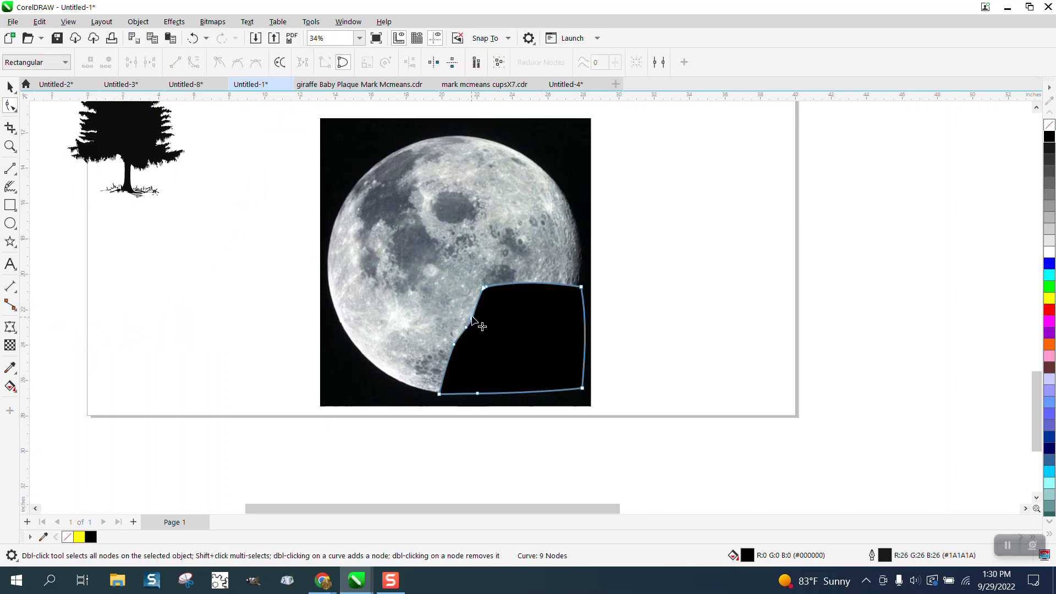
{"action": "left_click_drag", "start_coordinate": [466, 327], "coordinate": [472, 333]}
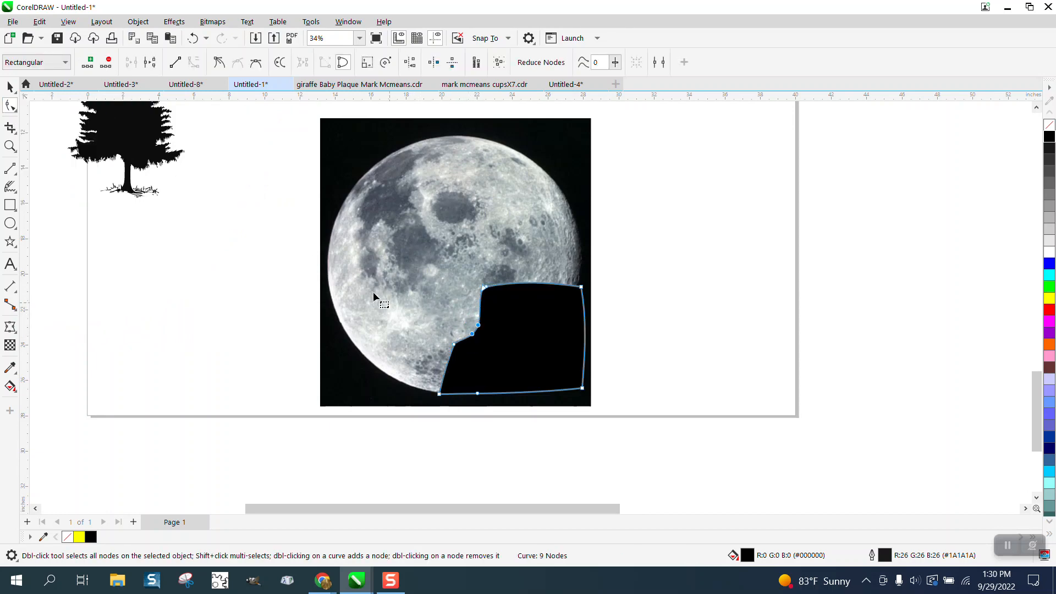
Set the Smooth tool's nib size to 5 inches and smooth the notch on the cliff's left side
{"action": "left_click", "coordinate": [20, 113]}
{"action": "left_click", "coordinate": [46, 121]}
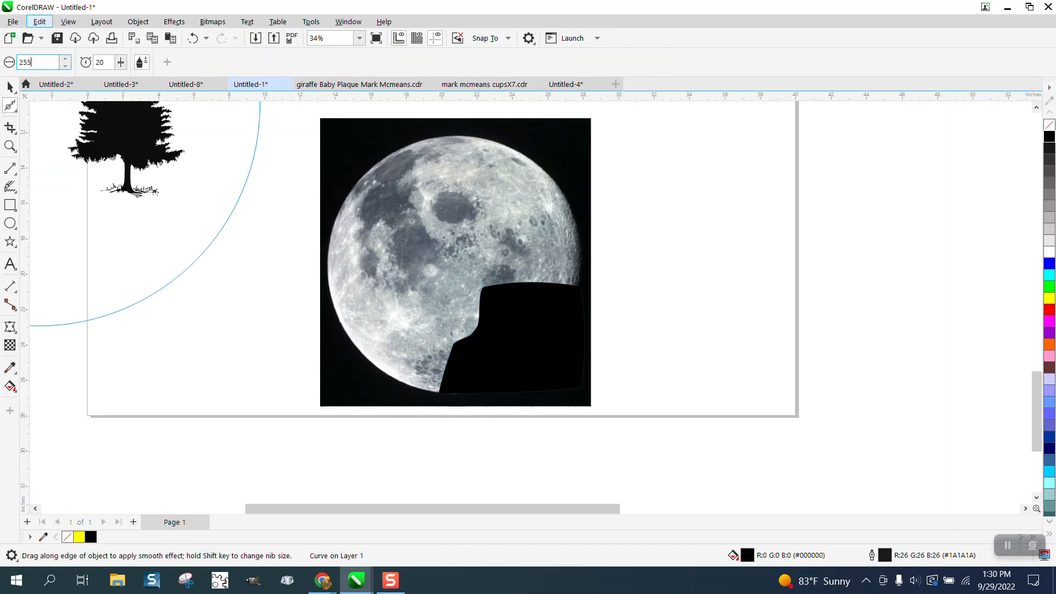
{"action": "key", "text": "Return"}
{"action": "left_click_drag", "start_coordinate": [260, 314], "coordinate": [353, 301]}
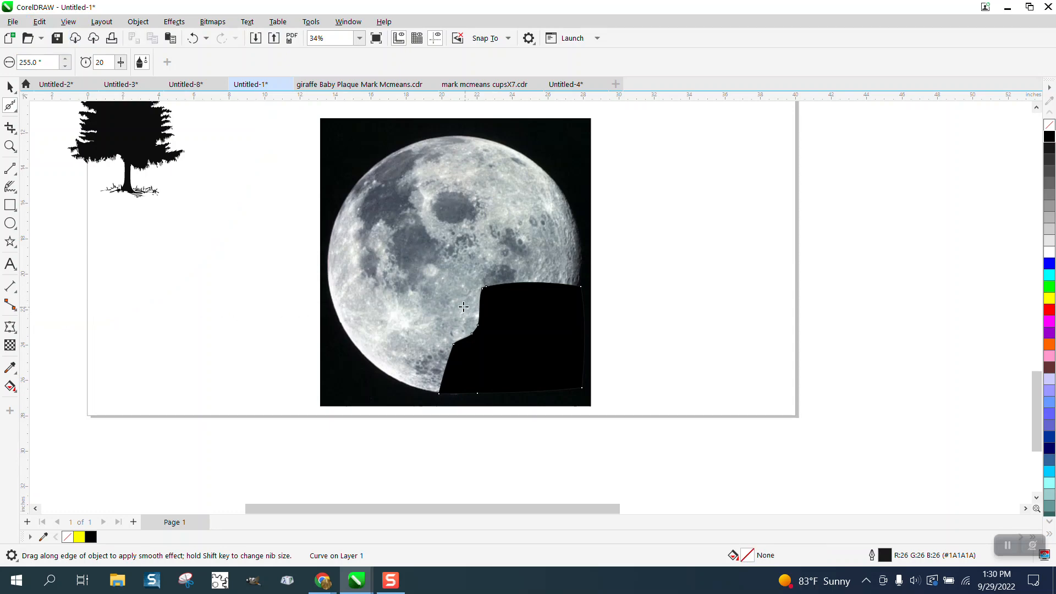
{"action": "scroll", "coordinate": [290, 251], "scroll_direction": "down", "scroll_amount": 1}
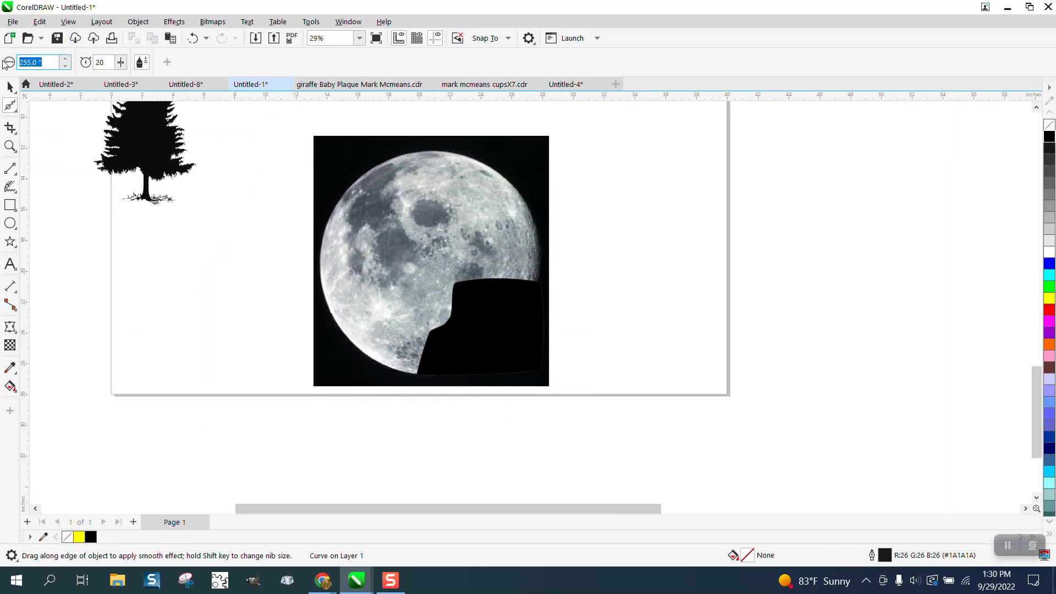
{"action": "type", "text": "5"}
{"action": "key", "text": "Return"}
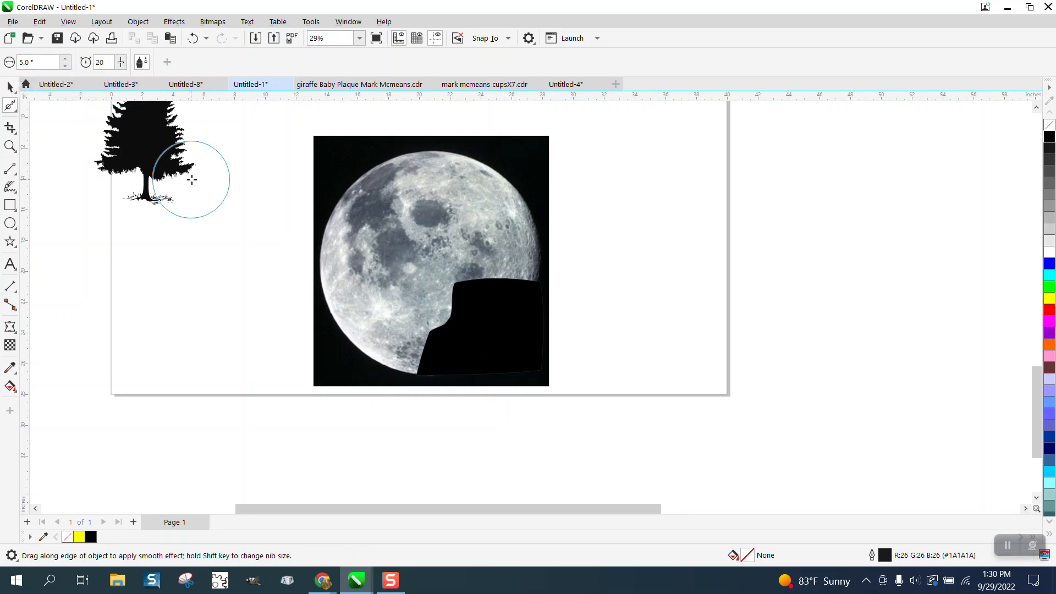
{"action": "left_click", "coordinate": [460, 312]}
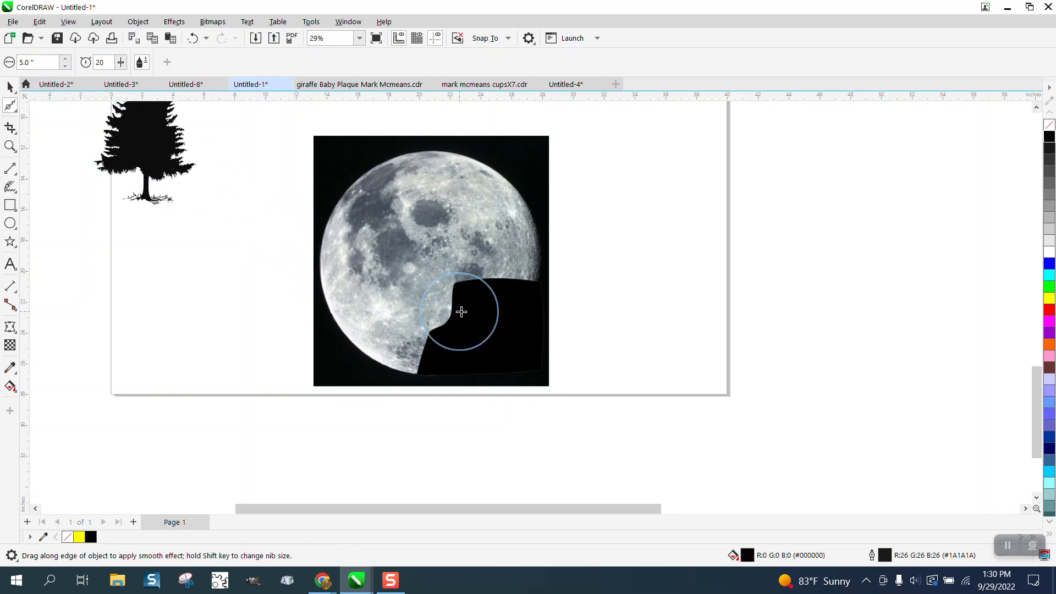
Draw a small rectangle overlapping the cliff's upper-right corner up to the image edge and round its upper-left corner with the Smooth tool
{"action": "left_click", "coordinate": [10, 222]}
{"action": "left_click", "coordinate": [10, 204]}
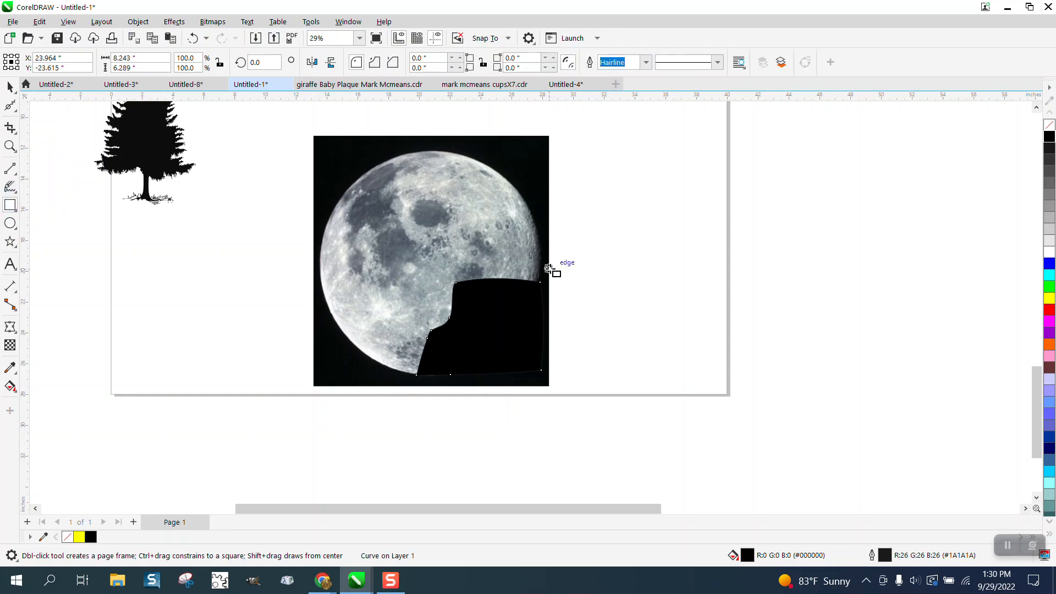
{"action": "left_click_drag", "start_coordinate": [549, 267], "coordinate": [593, 305]}
{"action": "left_click", "coordinate": [10, 146]}
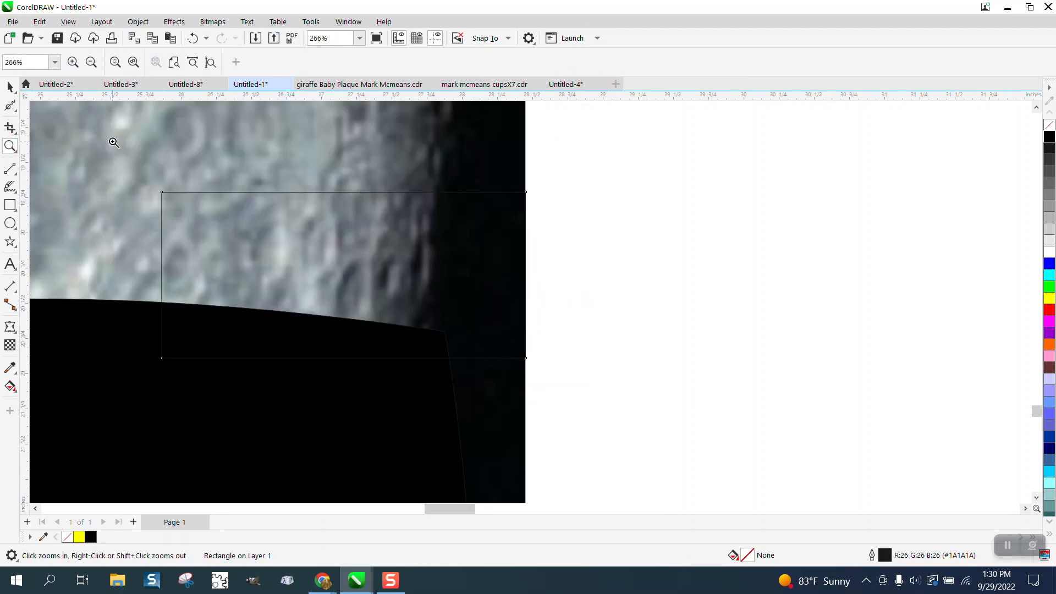
{"action": "left_click", "coordinate": [10, 104]}
{"action": "mouse_move", "coordinate": [177, 195]}
{"action": "left_mouse_down"}
{"action": "mouse_move", "coordinate": [165, 231]}
{"action": "mouse_move", "coordinate": [201, 197]}
{"action": "left_mouse_up"}
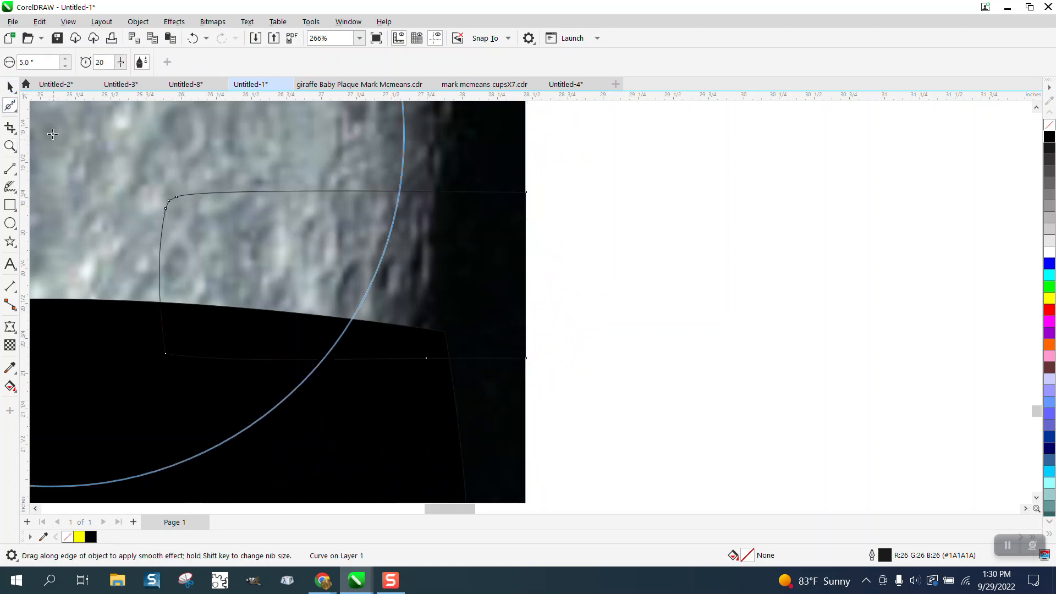
Fill the small rounded shape above the cliff's right end with black using Smart Fill
{"action": "left_click", "coordinate": [10, 385]}
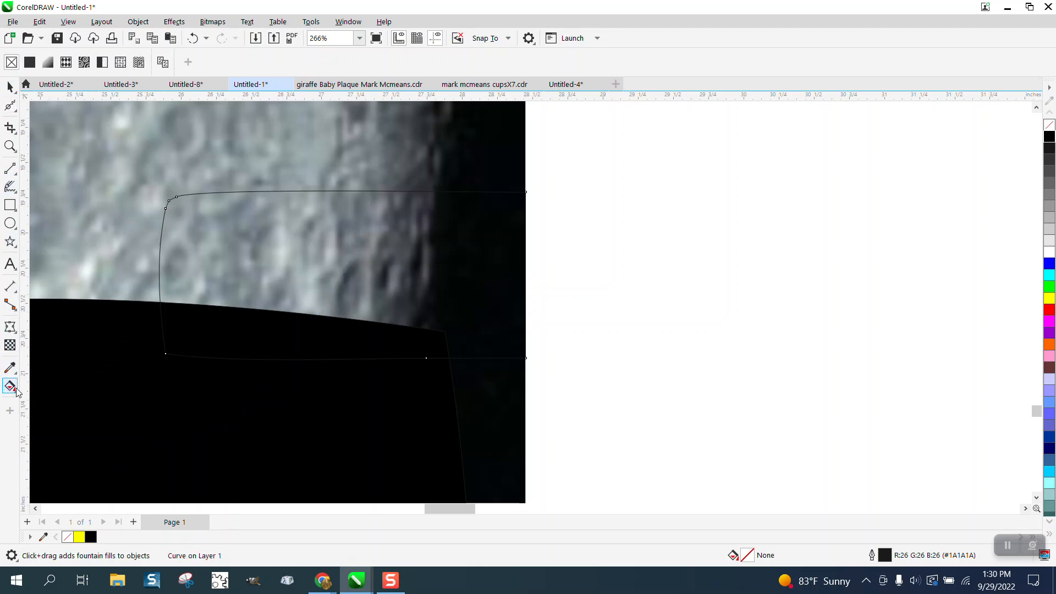
{"action": "left_click", "coordinate": [15, 390]}
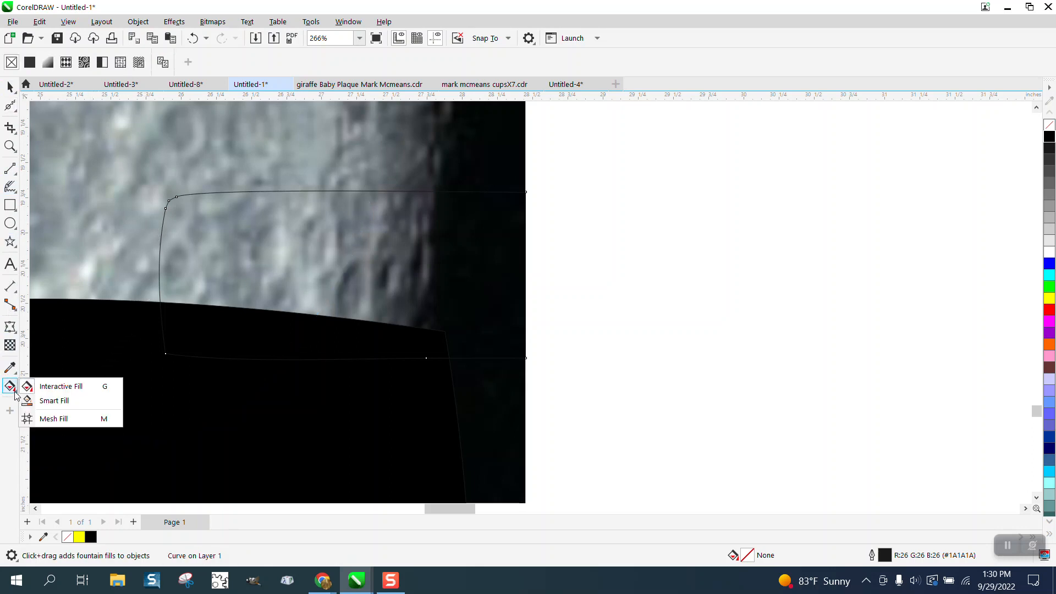
{"action": "left_click", "coordinate": [42, 399]}
{"action": "left_click", "coordinate": [149, 62]}
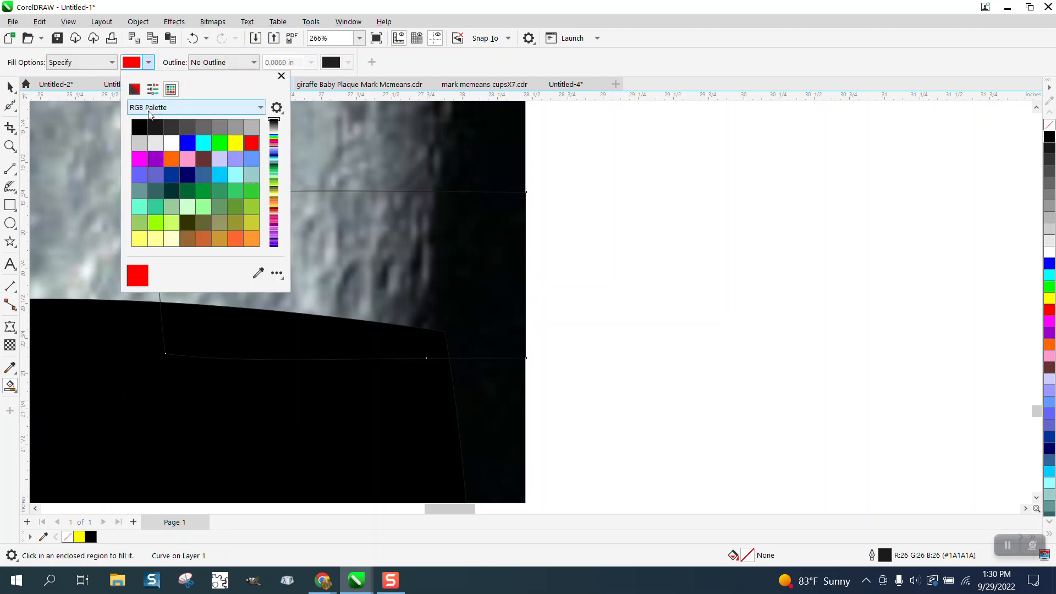
{"action": "left_click", "coordinate": [144, 135]}
{"action": "left_click", "coordinate": [348, 242]}
Move the howling wolf silhouette onto the cliff top in front of the moon
{"action": "scroll", "coordinate": [547, 267], "scroll_direction": "down", "scroll_amount": 5}
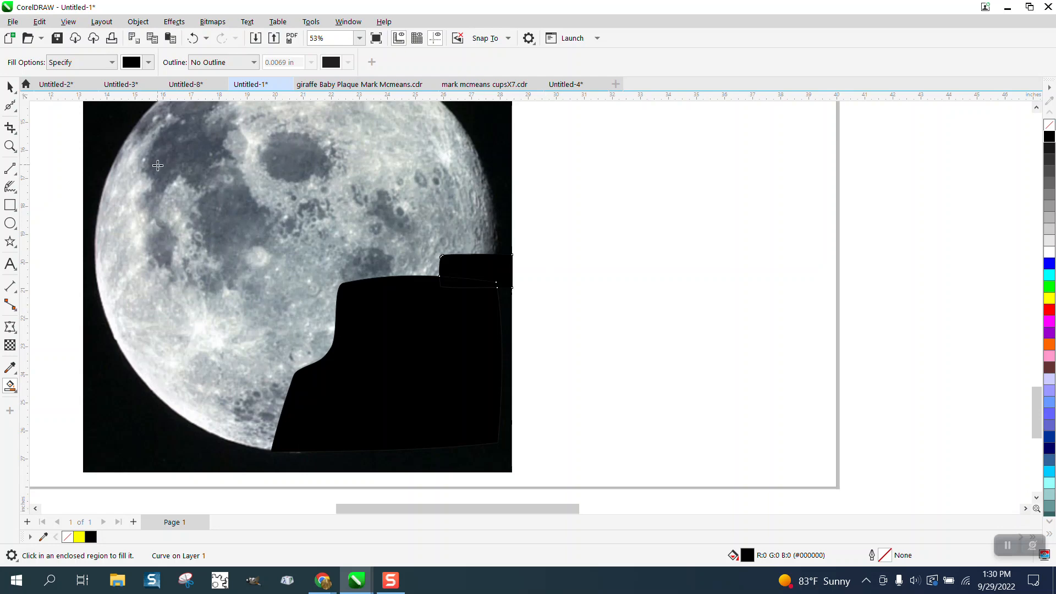
{"action": "scroll", "coordinate": [415, 237], "scroll_direction": "down", "scroll_amount": 1}
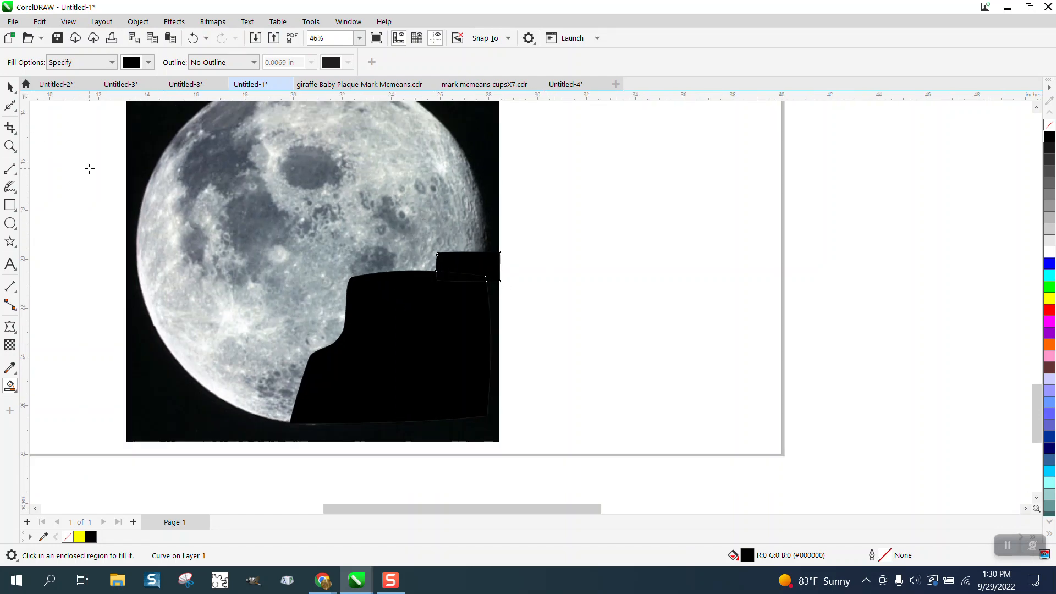
{"action": "scroll", "coordinate": [407, 273], "scroll_direction": "down", "scroll_amount": 4}
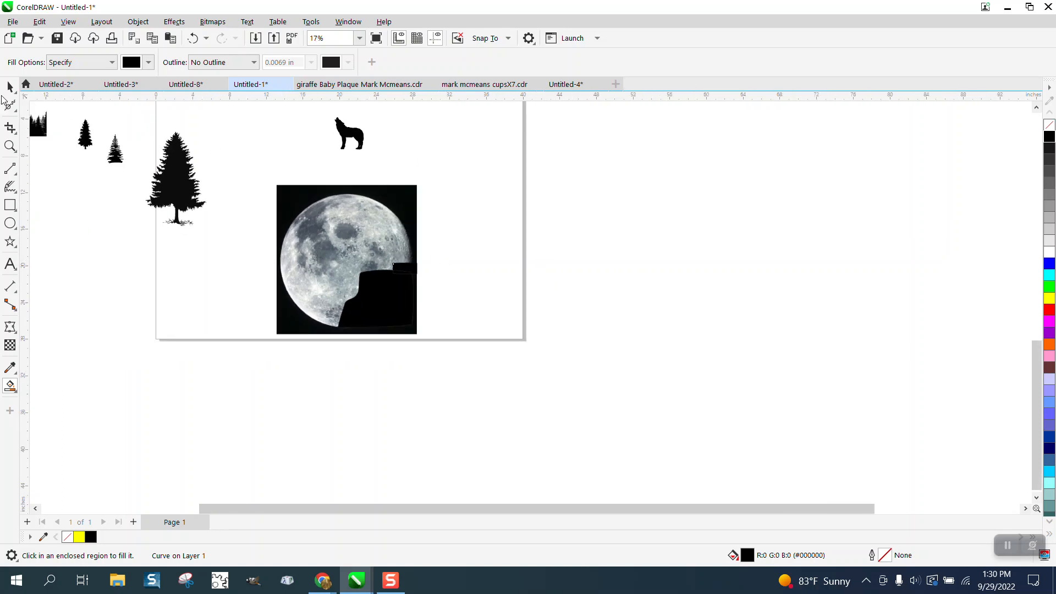
{"action": "key", "text": "space"}
{"action": "left_click_drag", "start_coordinate": [351, 136], "coordinate": [473, 334]}
{"action": "left_click", "coordinate": [10, 146]}
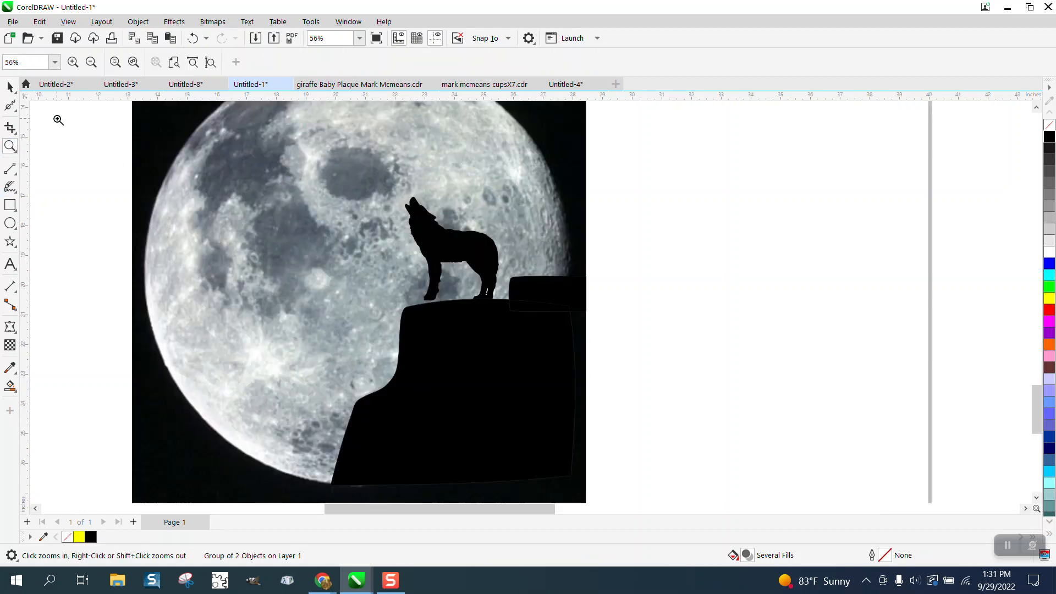
{"action": "left_click", "coordinate": [9, 87]}
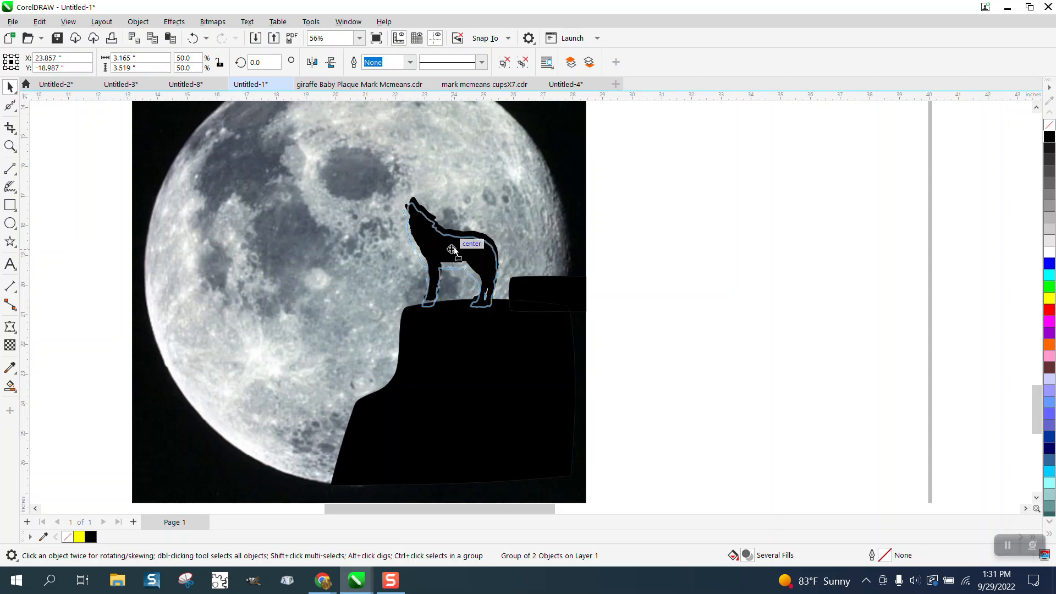
{"action": "left_click", "coordinate": [651, 248]}
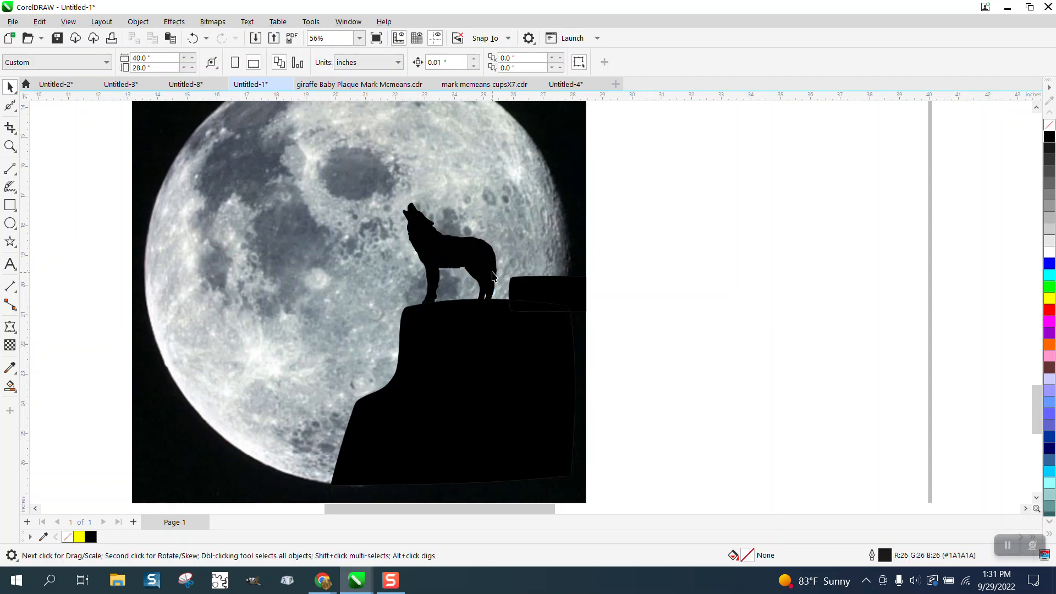
Move the wolf off the moon image into the empty page area to its right
{"action": "left_click_drag", "start_coordinate": [487, 277], "coordinate": [534, 289]}
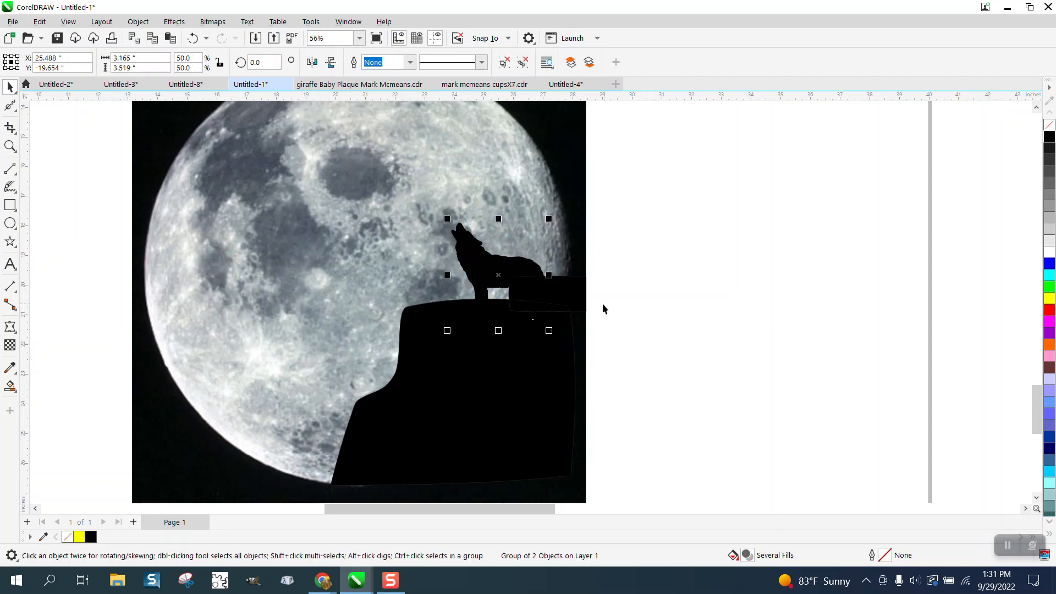
{"action": "left_click", "coordinate": [476, 264]}
{"action": "left_click_drag", "start_coordinate": [476, 264], "coordinate": [453, 255]}
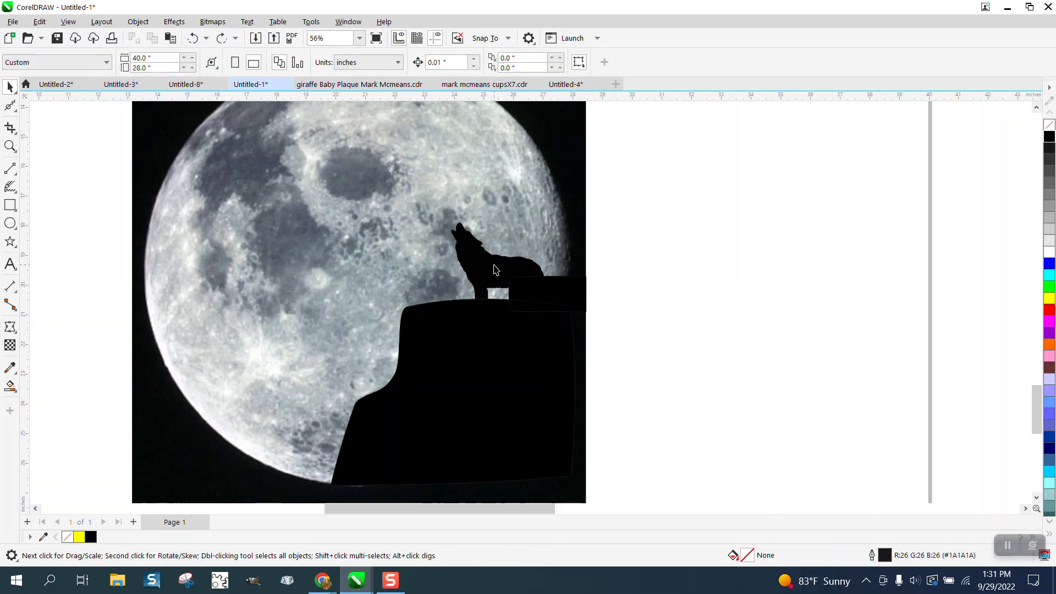
{"action": "left_click_drag", "start_coordinate": [495, 265], "coordinate": [705, 242]}
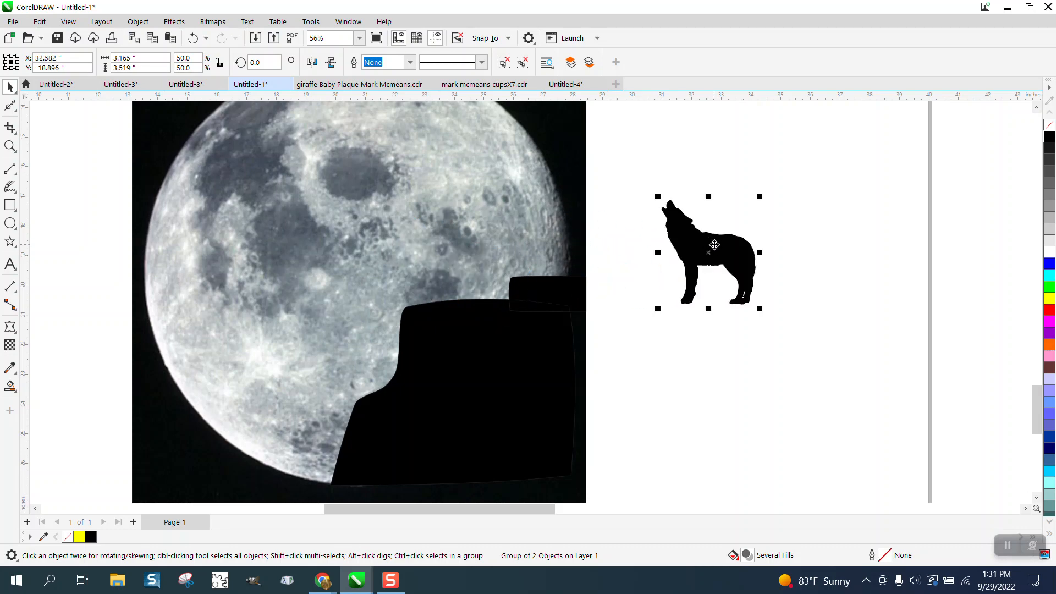
Draw a rectangle about 6.7 by 5.2 inches around the wolf, fill it yellow, and send it behind the wolf
{"action": "left_click", "coordinate": [10, 206]}
{"action": "left_click_drag", "start_coordinate": [616, 194], "coordinate": [816, 349]}
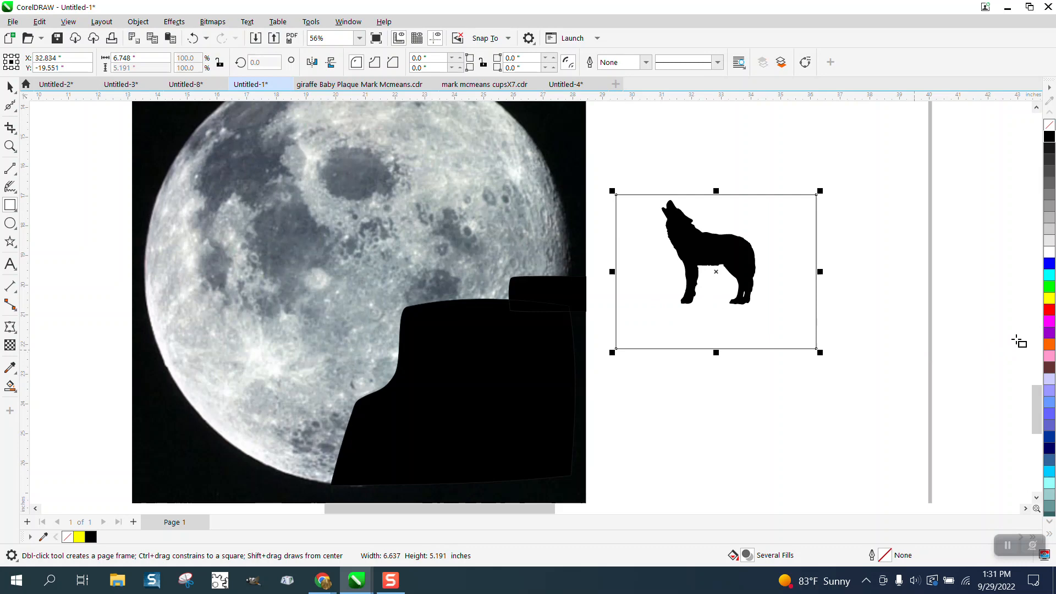
{"action": "left_click", "coordinate": [1050, 297]}
{"action": "left_click", "coordinate": [138, 22]}
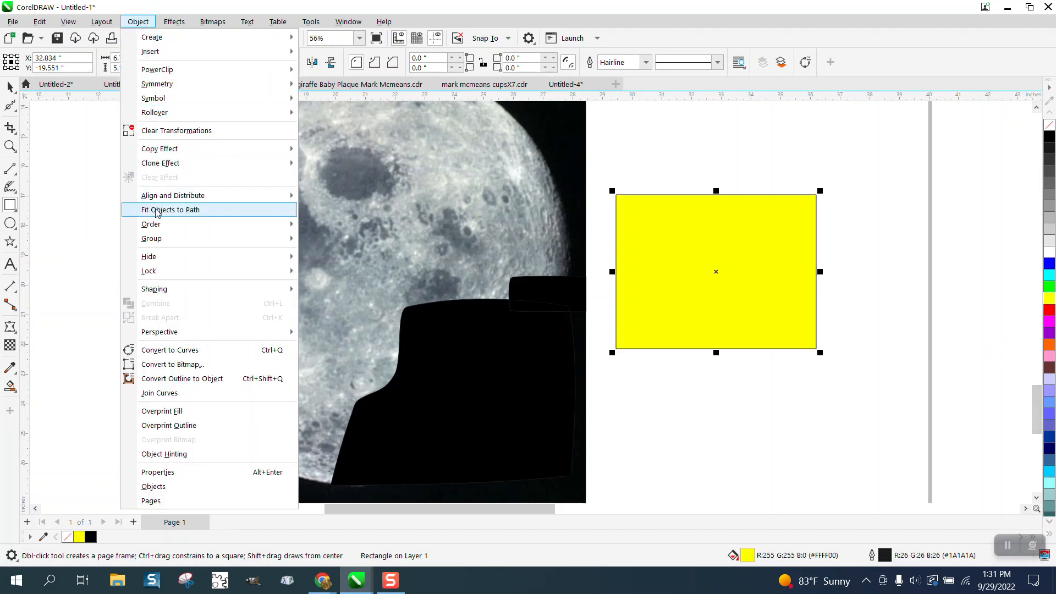
{"action": "mouse_move", "coordinate": [164, 226]}
{"action": "left_click", "coordinate": [329, 242]}
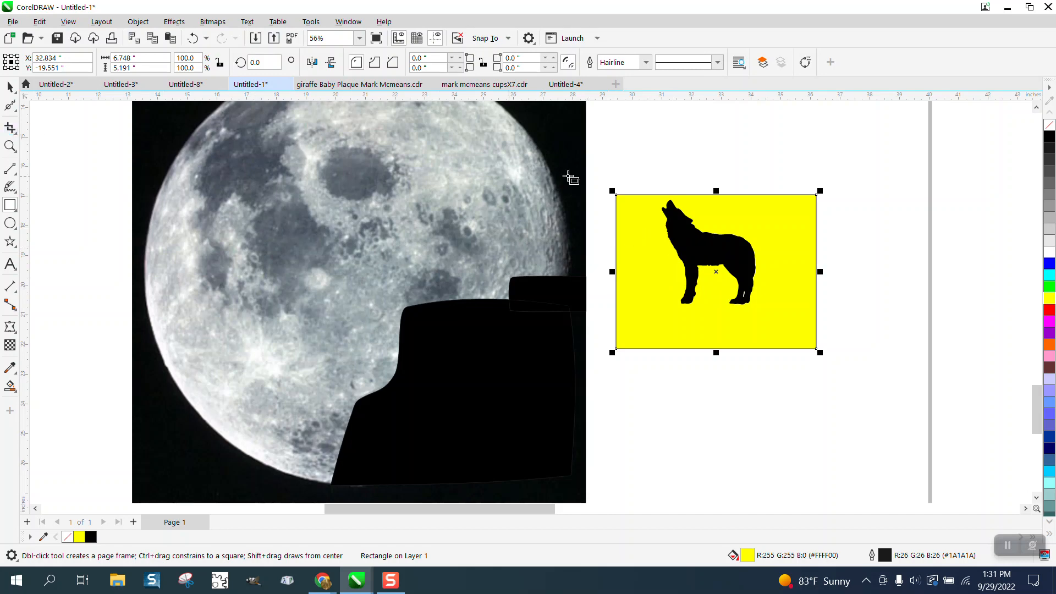
Ungroup the wolf silhouette into its separate objects
{"action": "left_click", "coordinate": [10, 87]}
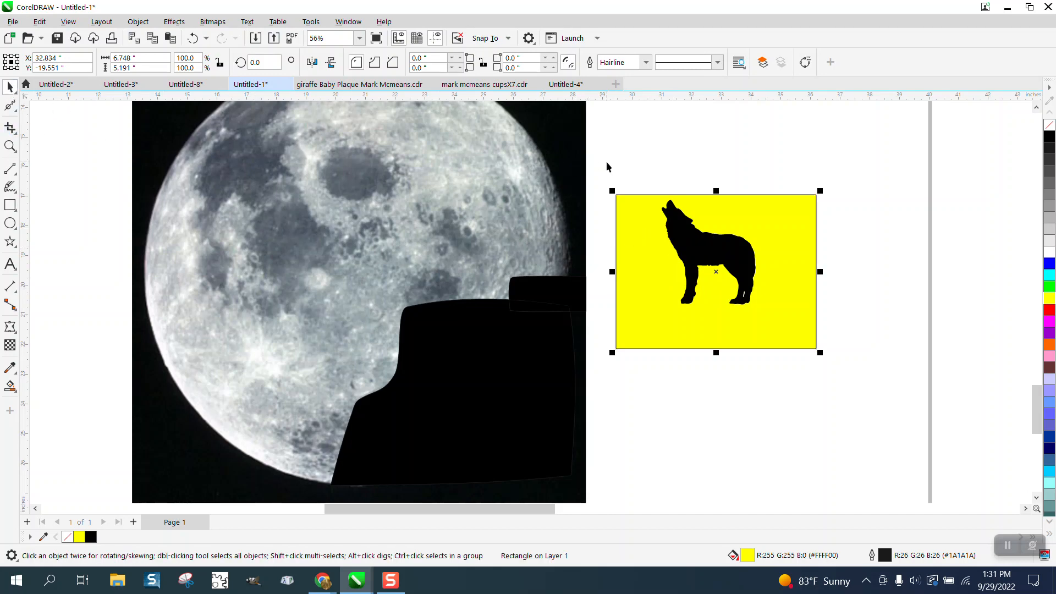
{"action": "left_click", "coordinate": [696, 235]}
{"action": "left_click", "coordinate": [138, 21]}
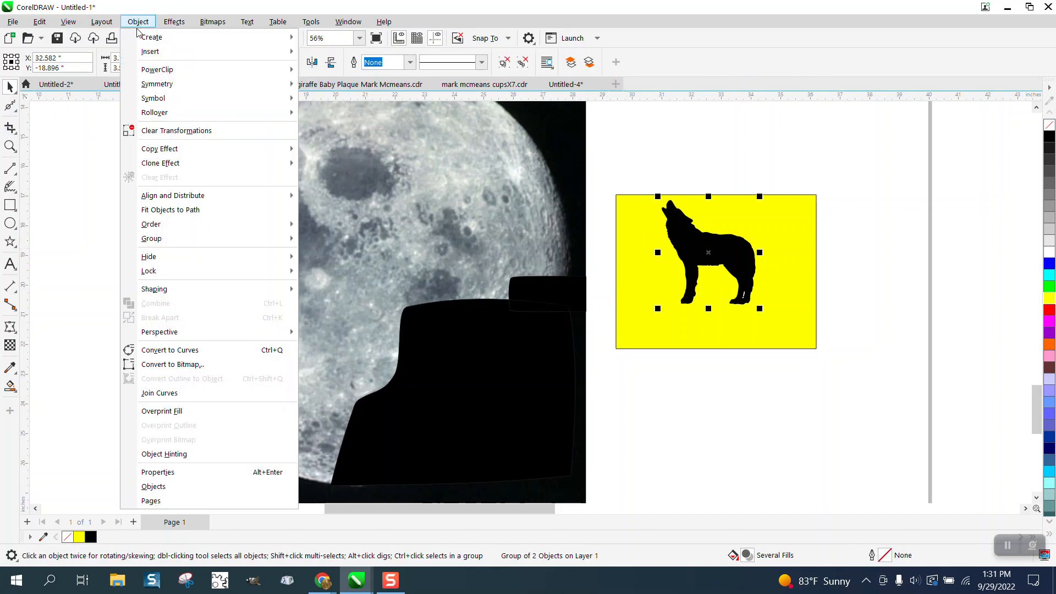
{"action": "mouse_move", "coordinate": [174, 201]}
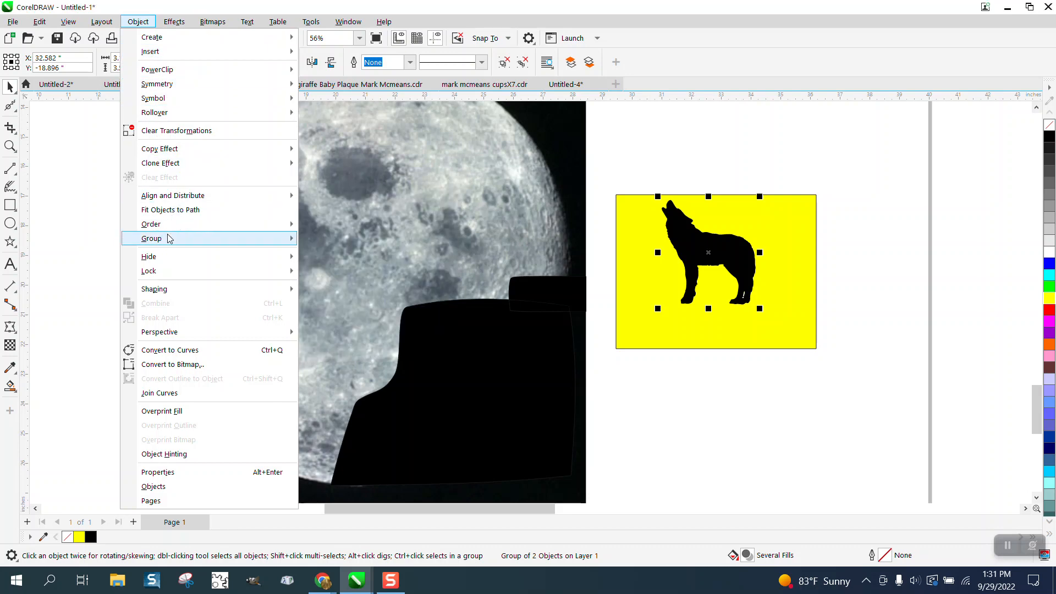
{"action": "left_click", "coordinate": [521, 198]}
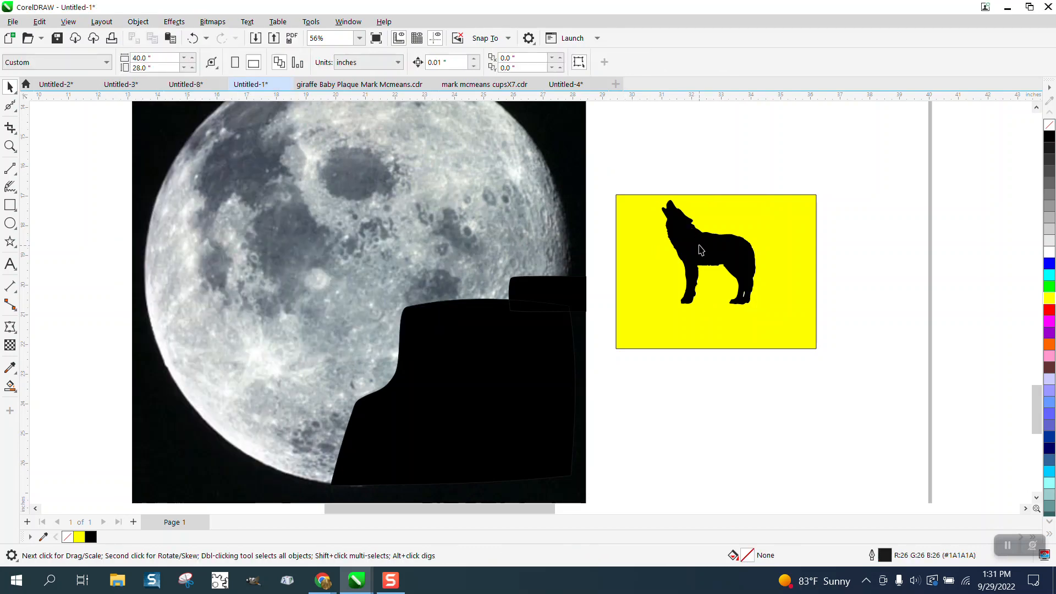
Delete the small white piece separated from the wolf and place the black wolf on the cliff top
{"action": "left_click_drag", "start_coordinate": [702, 247], "coordinate": [702, 200]}
{"action": "left_click_drag", "start_coordinate": [840, 266], "coordinate": [715, 315]}
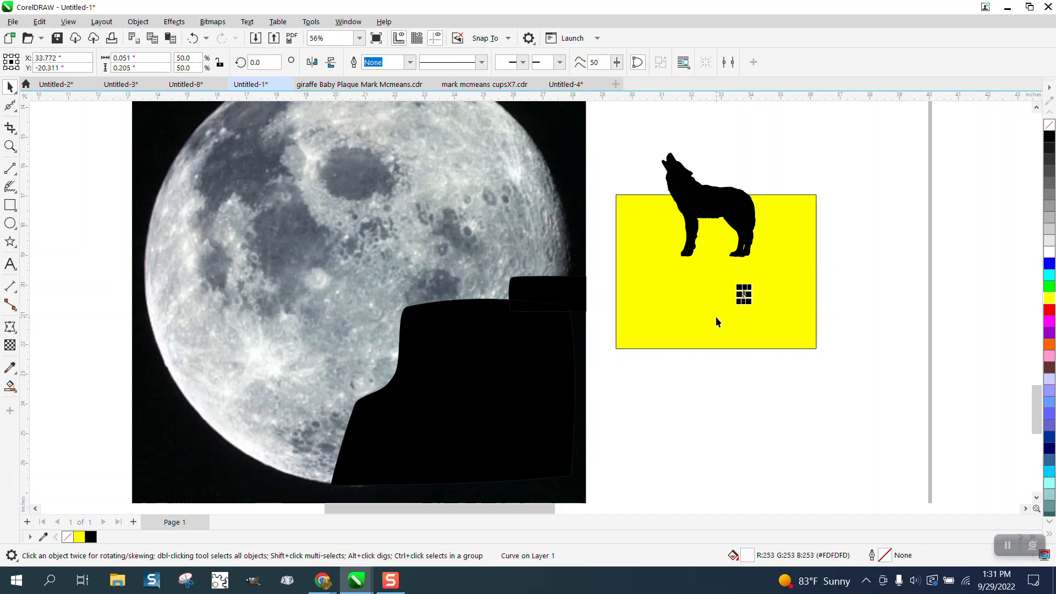
{"action": "key", "text": "Delete"}
{"action": "left_click_drag", "start_coordinate": [723, 203], "coordinate": [472, 252]}
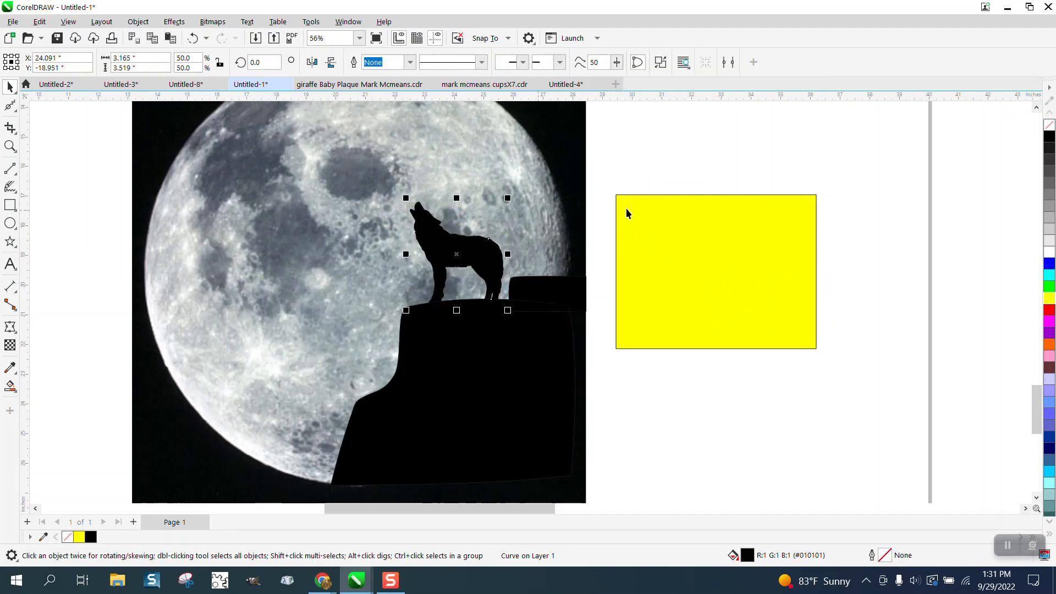
Move the large pine tree over the lower-left part of the moon image
{"action": "scroll", "coordinate": [754, 273], "scroll_direction": "down", "scroll_amount": 1}
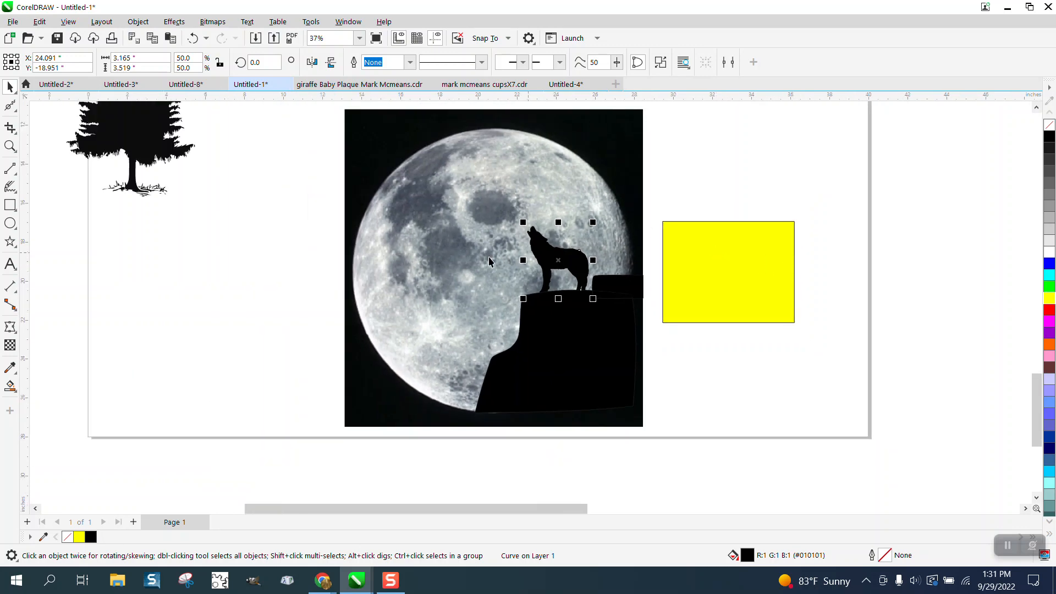
{"action": "left_click_drag", "start_coordinate": [171, 158], "coordinate": [462, 363]}
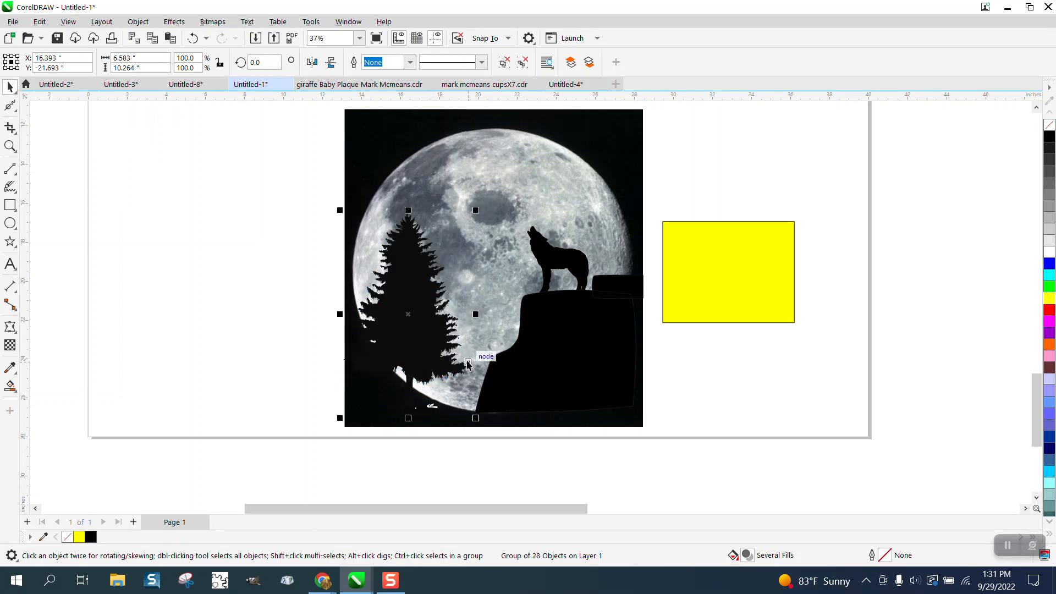
Place two small pine trees on the moon image, one at the cliff's foot and one on the ledge behind the wolf
{"action": "scroll", "coordinate": [286, 308], "scroll_direction": "down", "scroll_amount": 3}
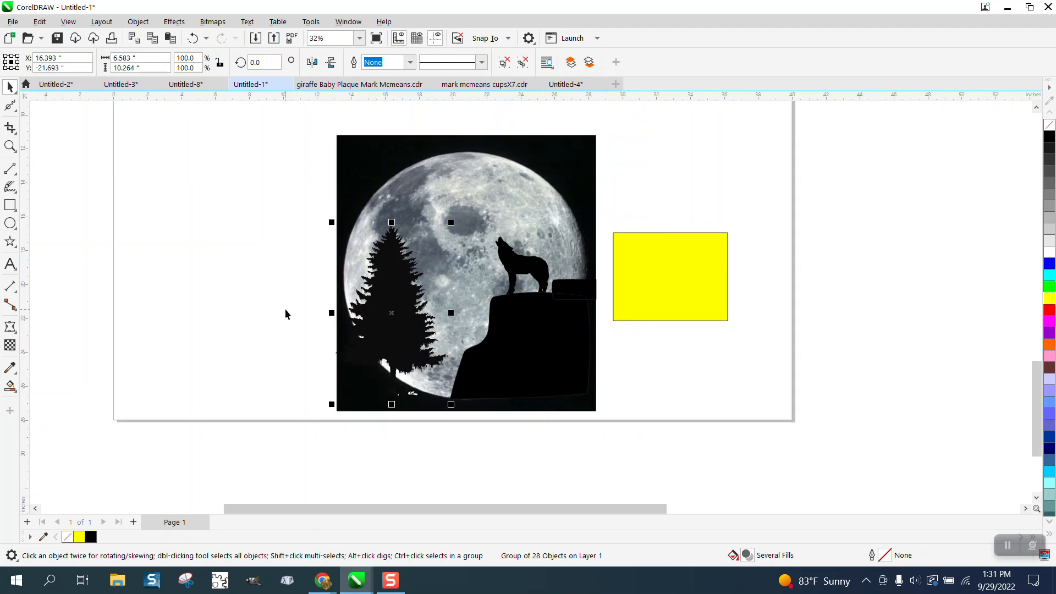
{"action": "left_click_drag", "start_coordinate": [113, 159], "coordinate": [378, 352]}
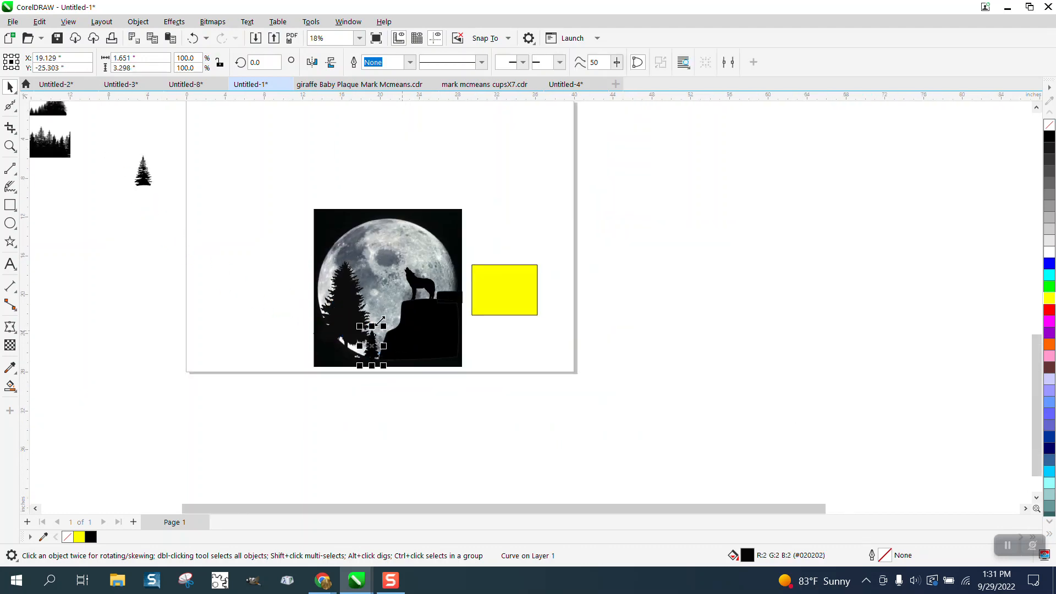
{"action": "left_click_drag", "start_coordinate": [150, 186], "coordinate": [391, 332]}
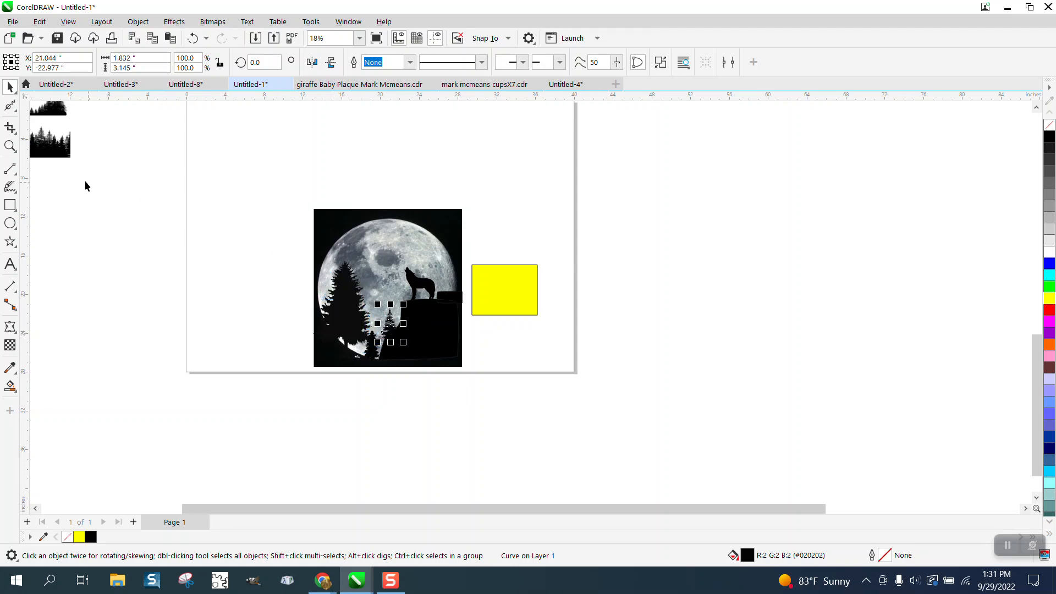
{"action": "left_click", "coordinate": [10, 146]}
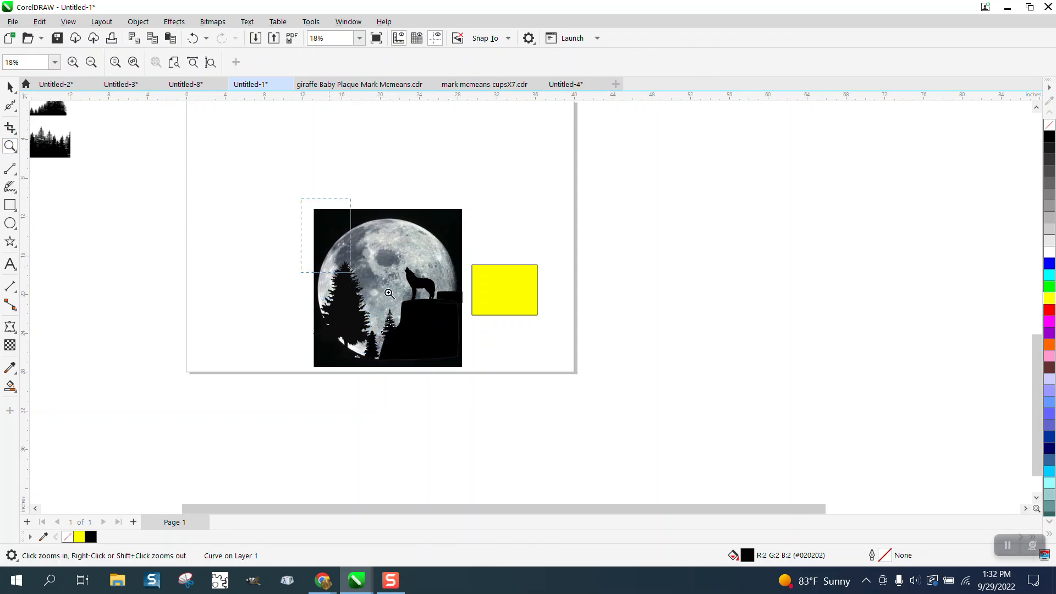
{"action": "left_click", "coordinate": [527, 388]}
{"action": "left_click", "coordinate": [10, 87]}
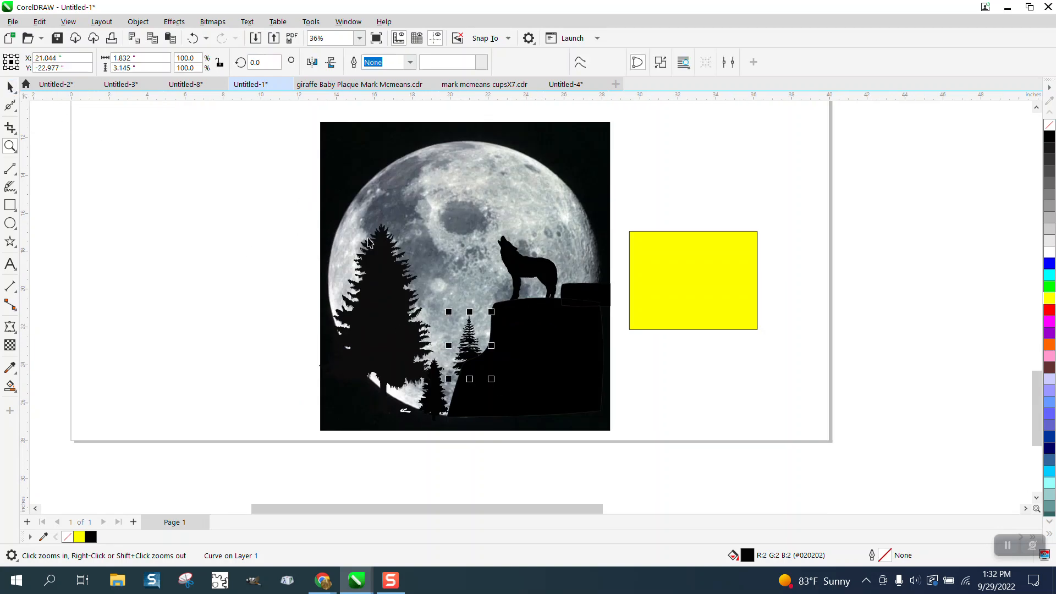
{"action": "left_click_drag", "start_coordinate": [469, 329], "coordinate": [592, 254]}
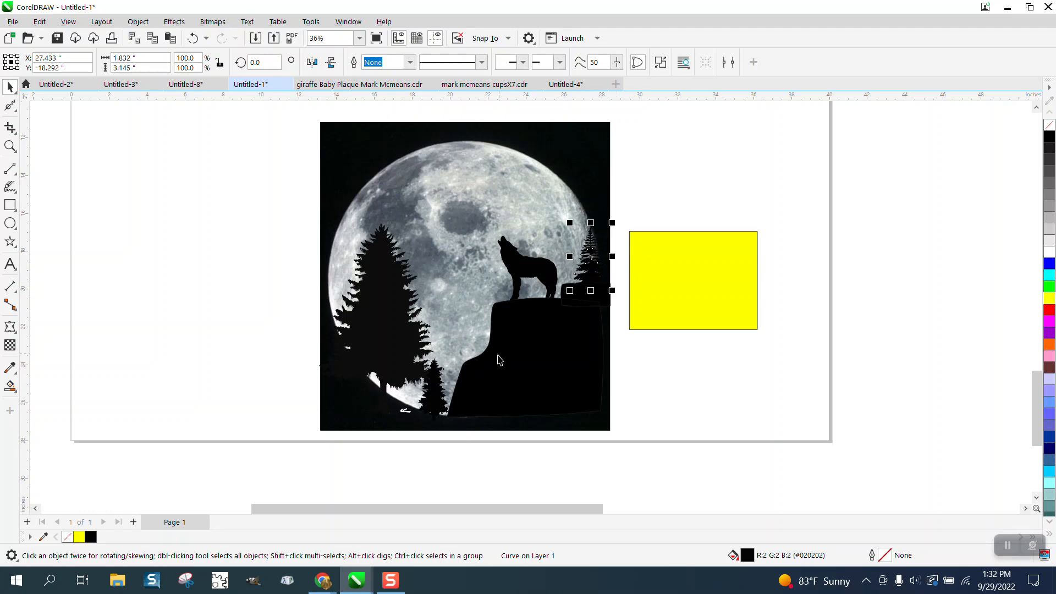
Move the large pine tree so it straddles the moon image's left edge and ungroup it into separate objects
{"action": "left_click_drag", "start_coordinate": [433, 397], "coordinate": [245, 408]}
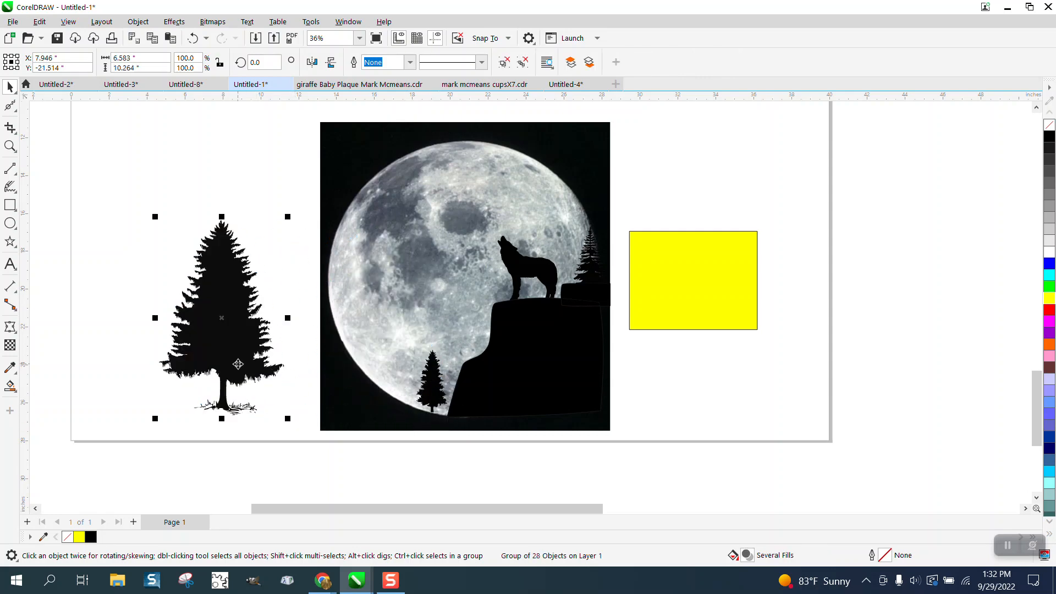
{"action": "left_click_drag", "start_coordinate": [239, 366], "coordinate": [334, 368]}
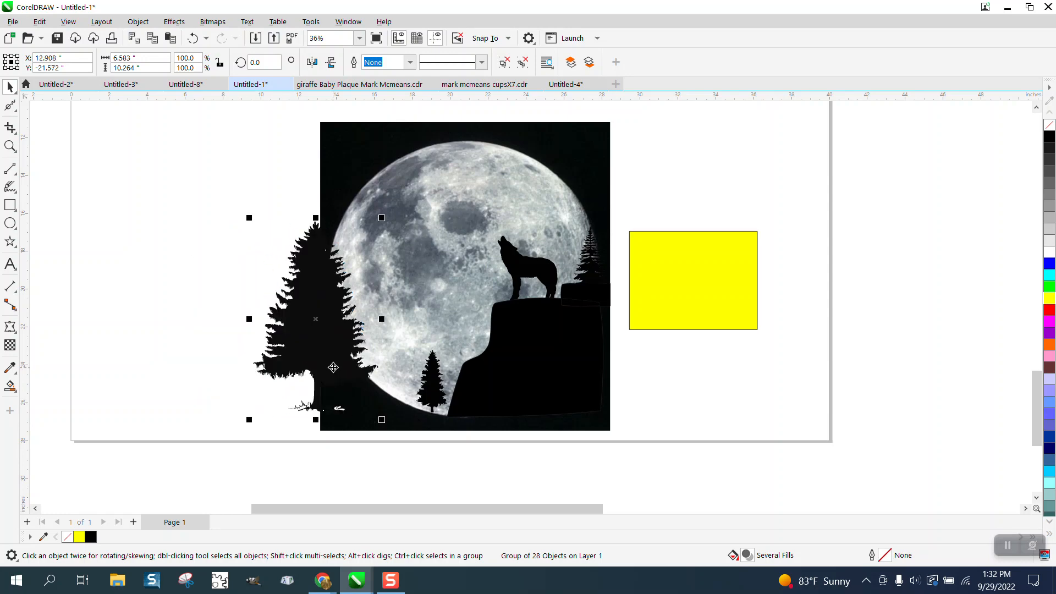
{"action": "left_click", "coordinate": [138, 21]}
{"action": "mouse_move", "coordinate": [168, 237]}
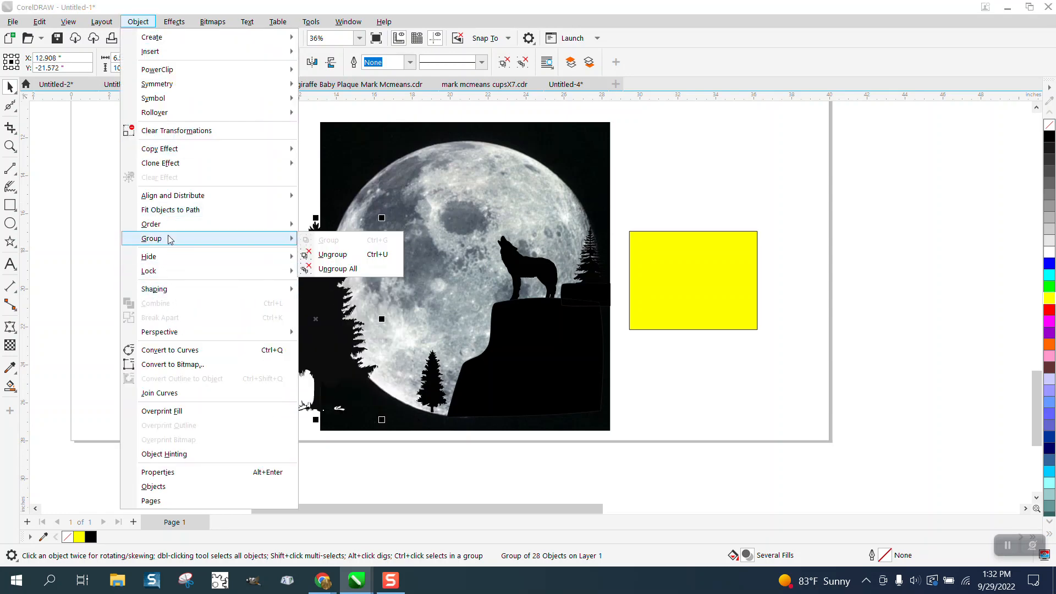
{"action": "left_click", "coordinate": [334, 252]}
{"action": "left_click", "coordinate": [154, 256]}
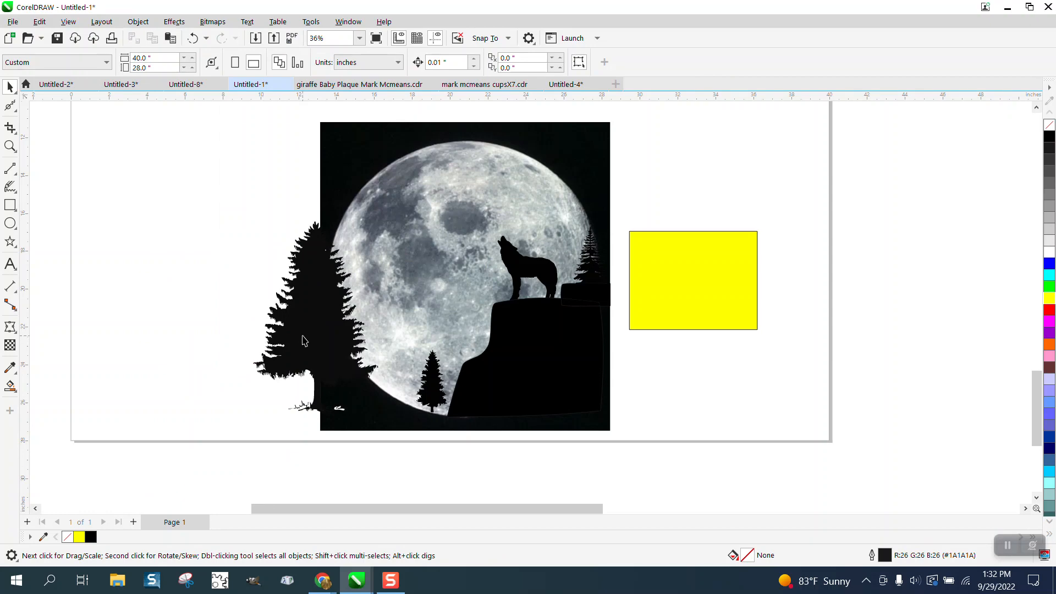
Move the large pine clear of the image, delete the loose ground pieces around its trunk, and give it a black outline without fill
{"action": "left_click_drag", "start_coordinate": [304, 340], "coordinate": [207, 323]}
{"action": "left_click_drag", "start_coordinate": [276, 384], "coordinate": [360, 423]}
{"action": "key", "text": "Delete"}
{"action": "mouse_move", "coordinate": [230, 333]}
{"action": "left_mouse_down"}
{"action": "mouse_move", "coordinate": [349, 351]}
{"action": "mouse_move", "coordinate": [228, 340]}
{"action": "left_mouse_up"}
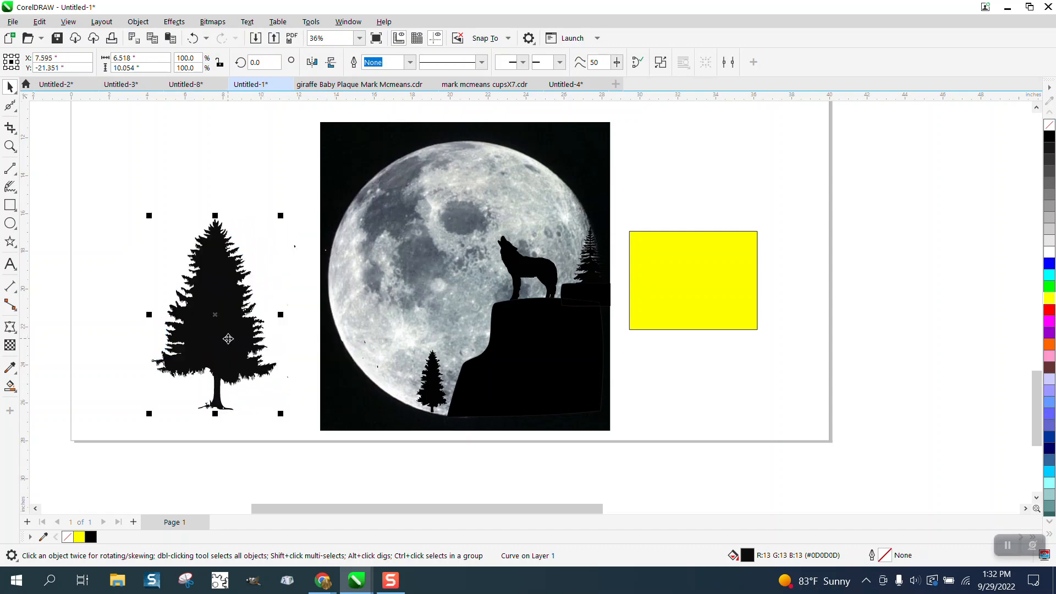
{"action": "left_click", "coordinate": [1049, 126]}
{"action": "right_click", "coordinate": [1049, 137]}
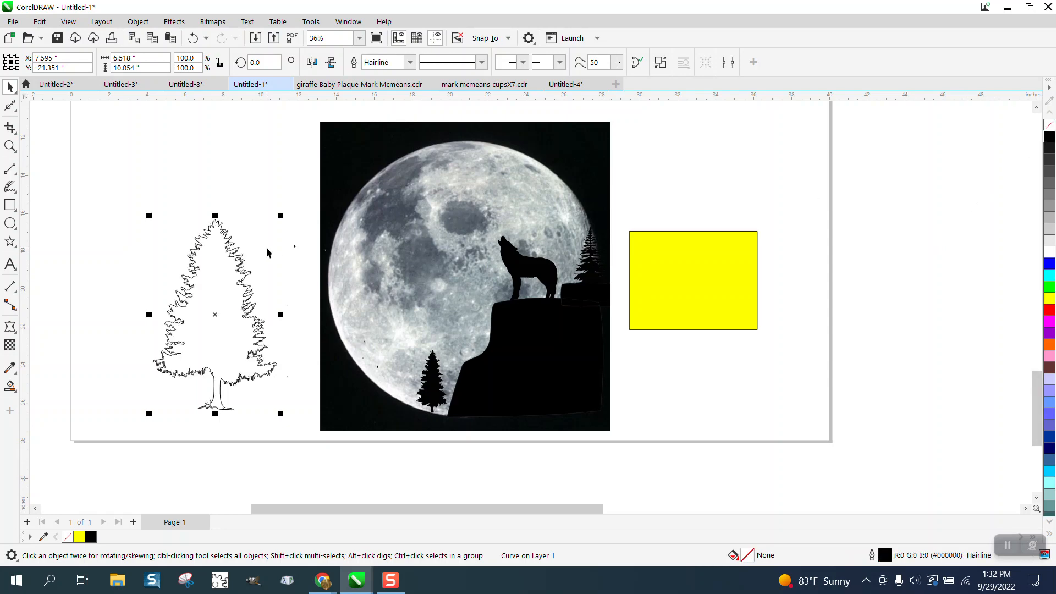
Draw an unfilled rectangle exactly around the moon image, about 15.3 by 16.3 inches
{"action": "left_click", "coordinate": [324, 214]}
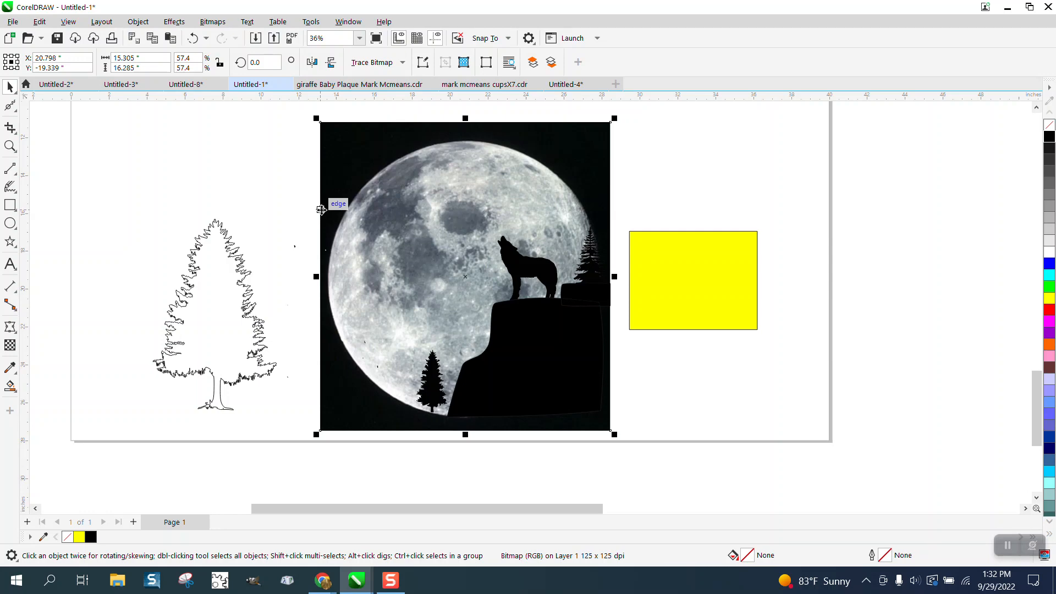
{"action": "left_click", "coordinate": [10, 207]}
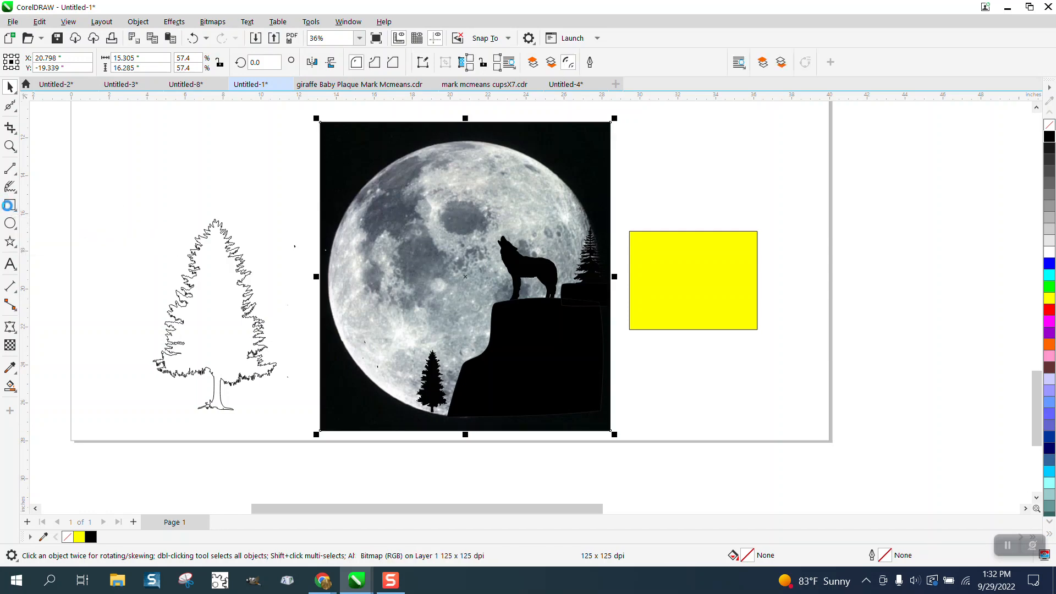
{"action": "left_click", "coordinate": [11, 88]}
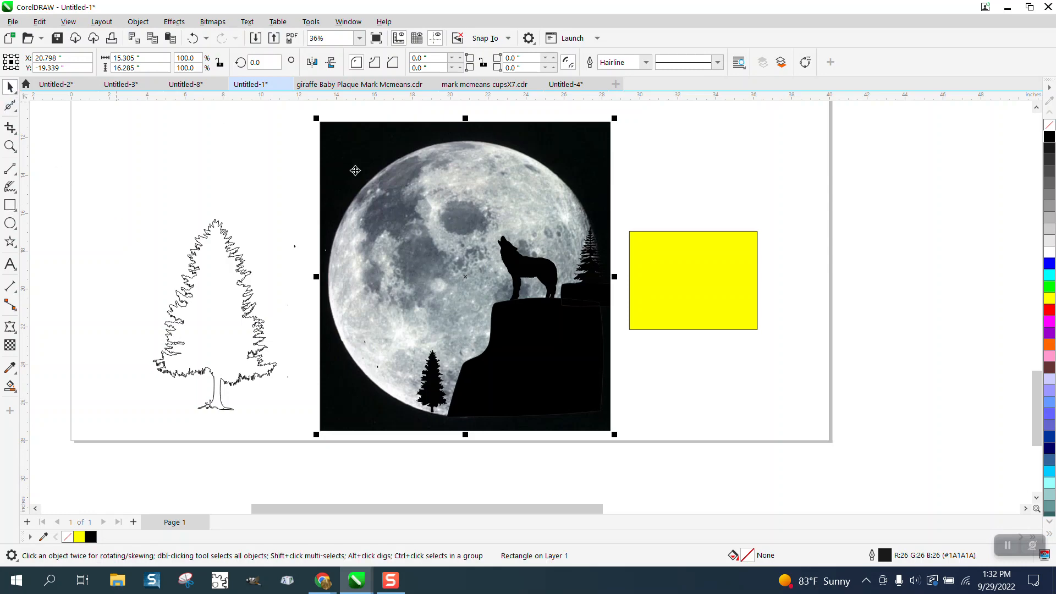
{"action": "scroll", "coordinate": [550, 206], "scroll_direction": "down", "scroll_amount": 1}
{"action": "left_click", "coordinate": [682, 165]}
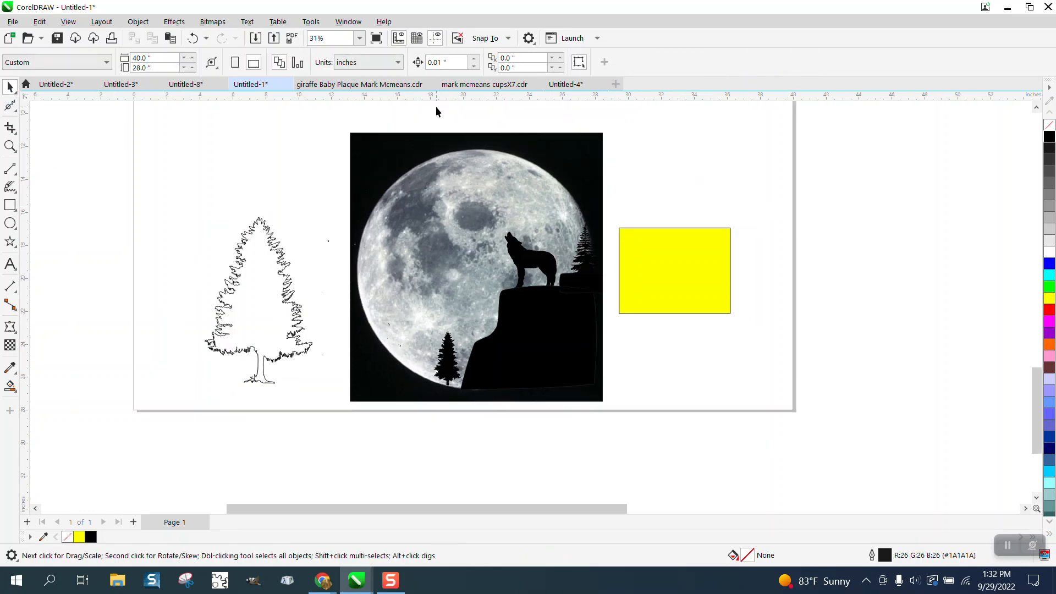
Set the nudge distance to 5 inches and shift the rectangle around the moon image 5 inches left
{"action": "left_click", "coordinate": [437, 63]}
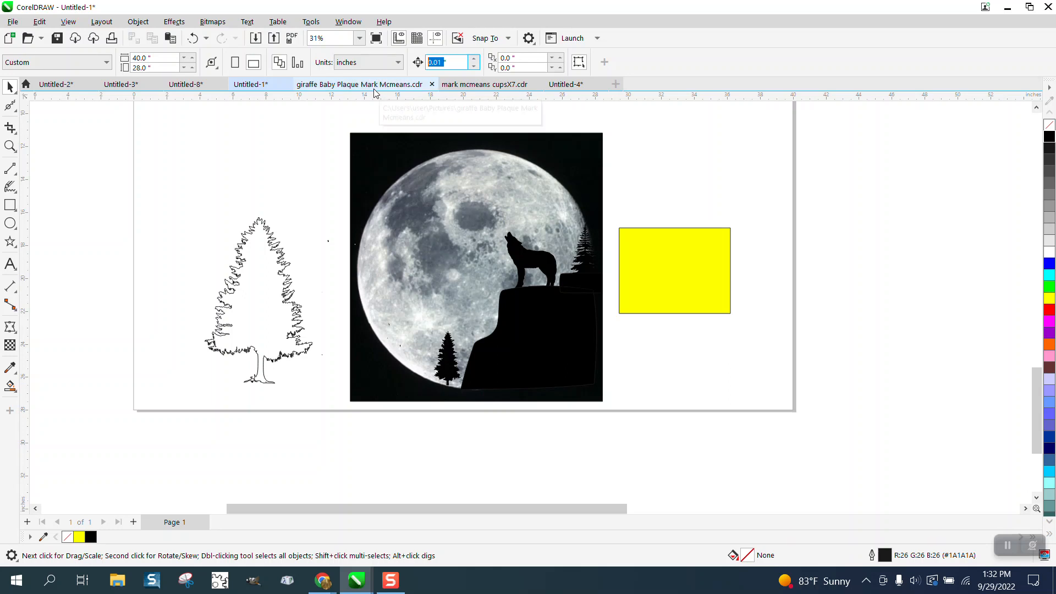
{"action": "type", "text": "5"}
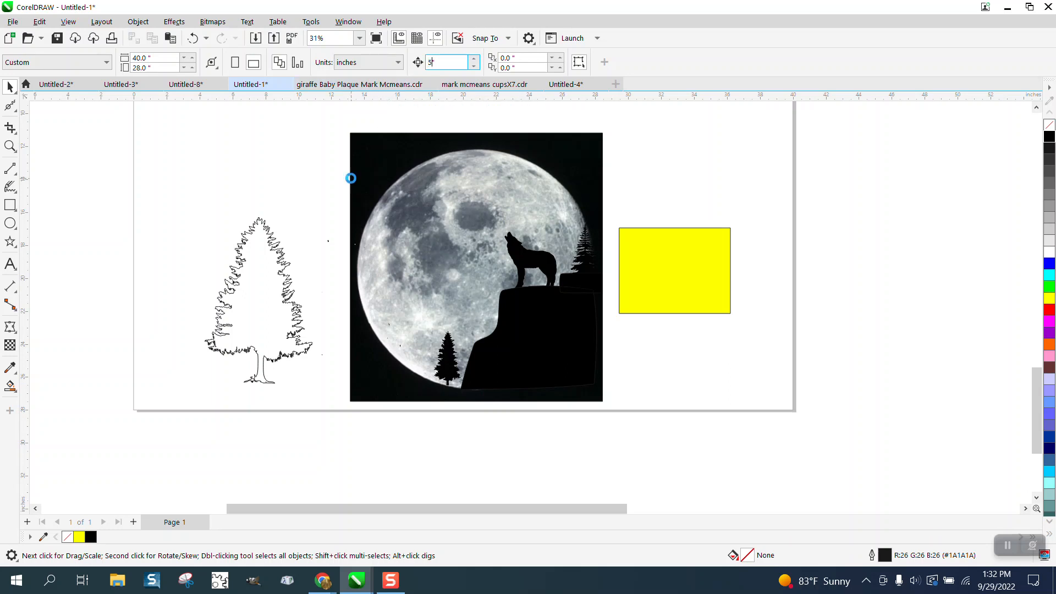
{"action": "left_click", "coordinate": [351, 177]}
{"action": "key", "text": "Left"}
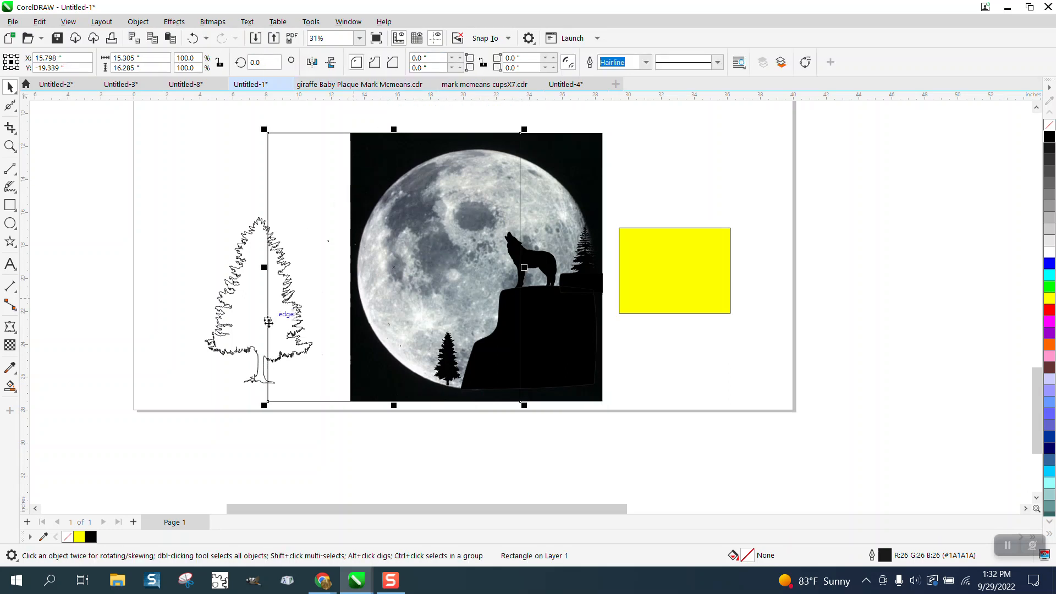
{"action": "left_click_drag", "start_coordinate": [268, 321], "coordinate": [279, 318]}
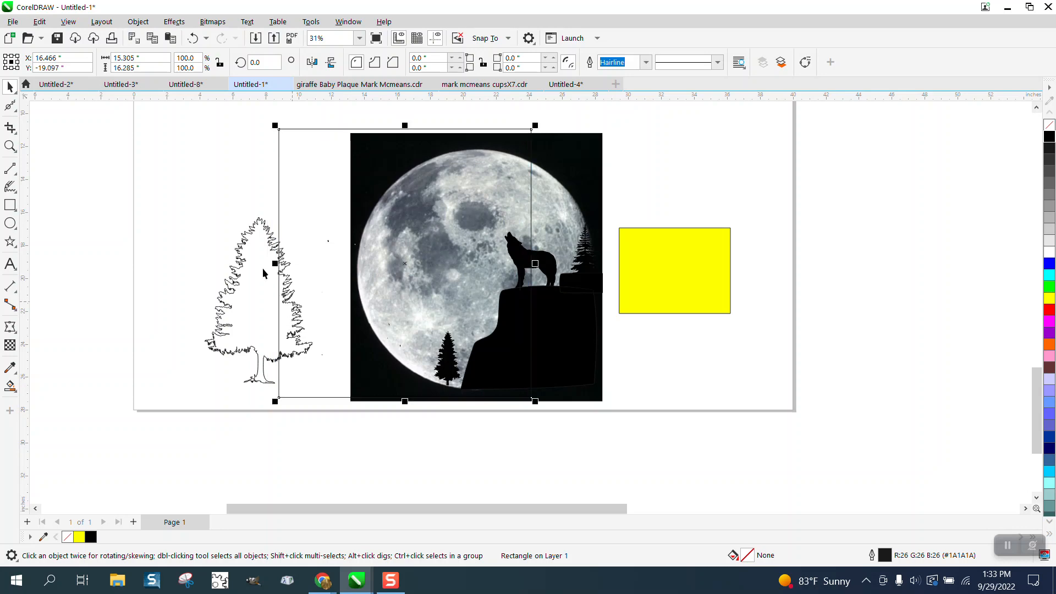
{"action": "left_click", "coordinate": [192, 38]}
{"action": "left_click", "coordinate": [224, 197]}
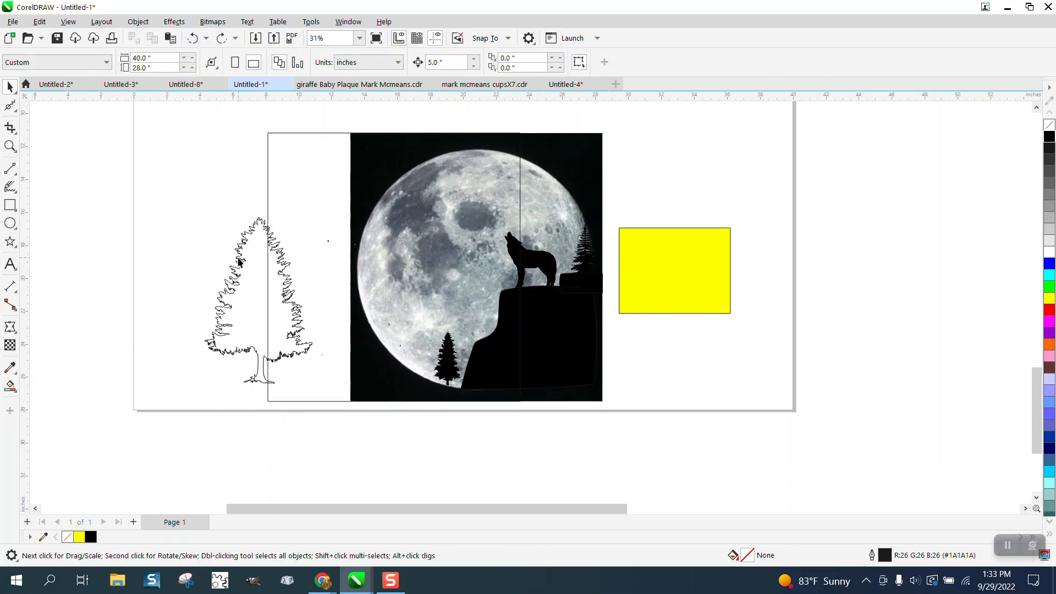
Try to Smart Fill in black the half of the outlined pine inside the rectangle and move it 5 inches right
{"action": "left_click_drag", "start_coordinate": [239, 262], "coordinate": [256, 266]}
{"action": "left_click", "coordinate": [11, 387]}
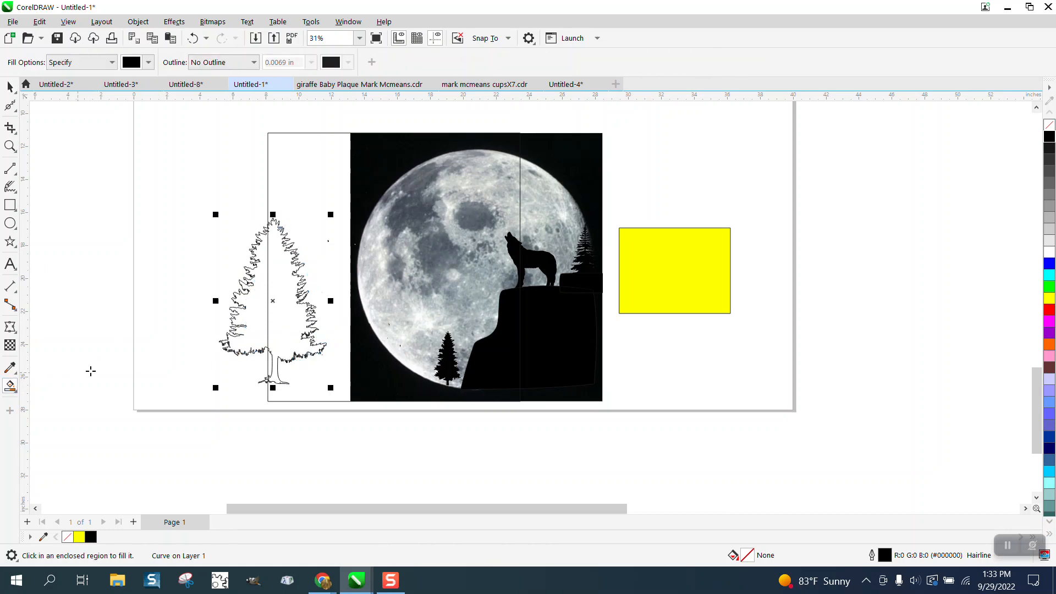
{"action": "left_click", "coordinate": [275, 314]}
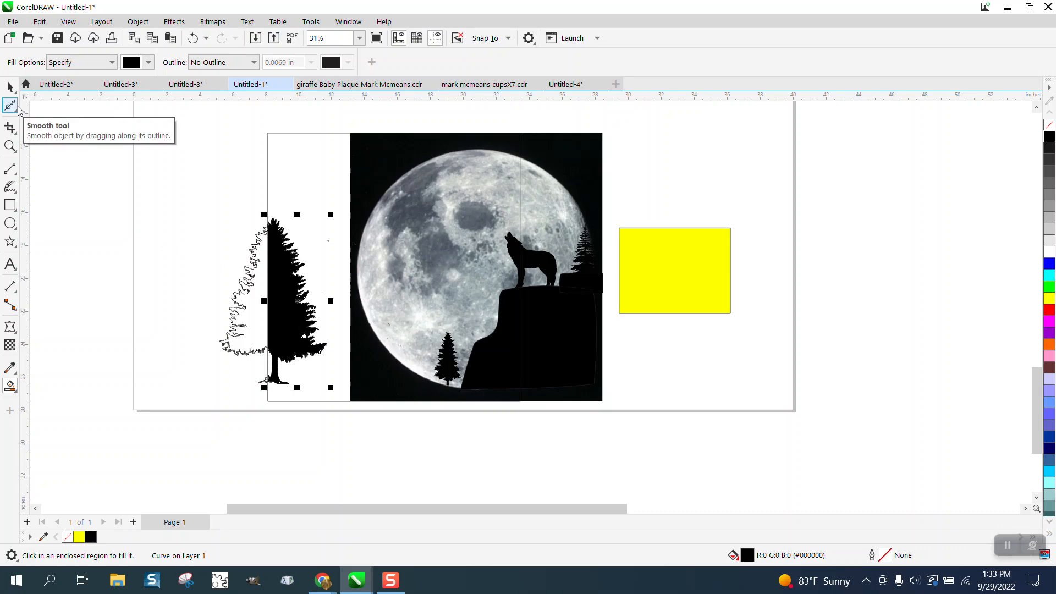
{"action": "key", "text": "Right"}
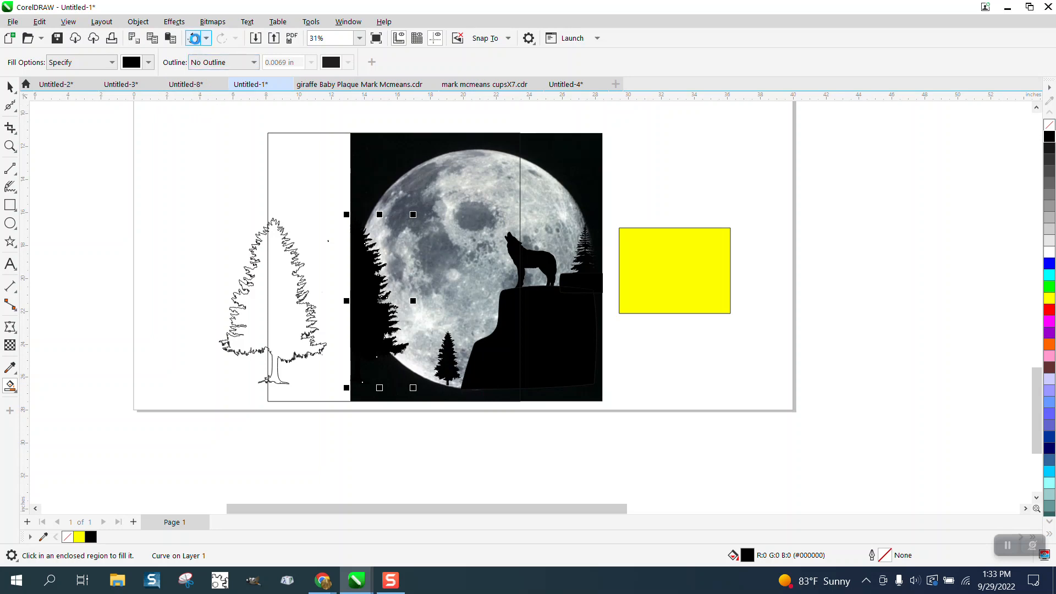
{"action": "left_click", "coordinate": [193, 39]}
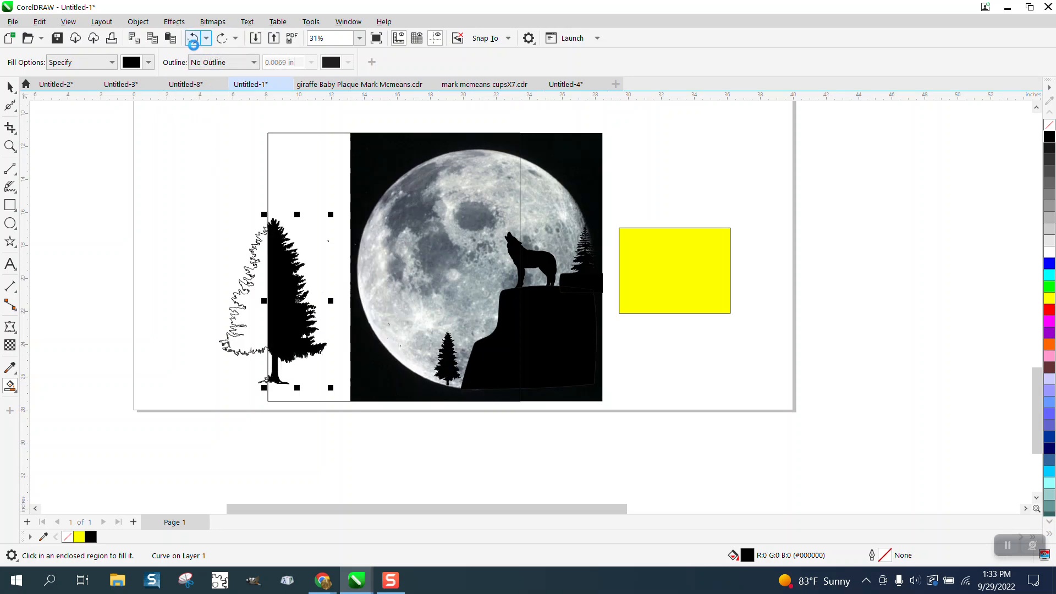
{"action": "left_click", "coordinate": [193, 38]}
Shift the outlined pine further into the rectangle, Smart Fill its enclosed part black, and move that piece 5 inches right onto the moon image
{"action": "left_click", "coordinate": [10, 87]}
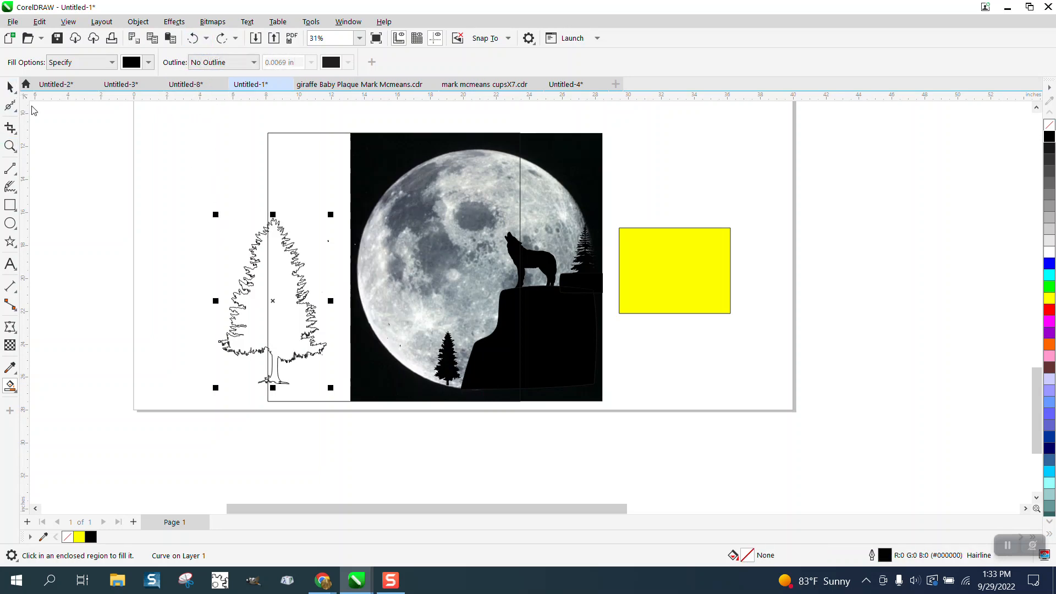
{"action": "left_click", "coordinate": [176, 221]}
{"action": "left_click_drag", "start_coordinate": [254, 275], "coordinate": [268, 273]}
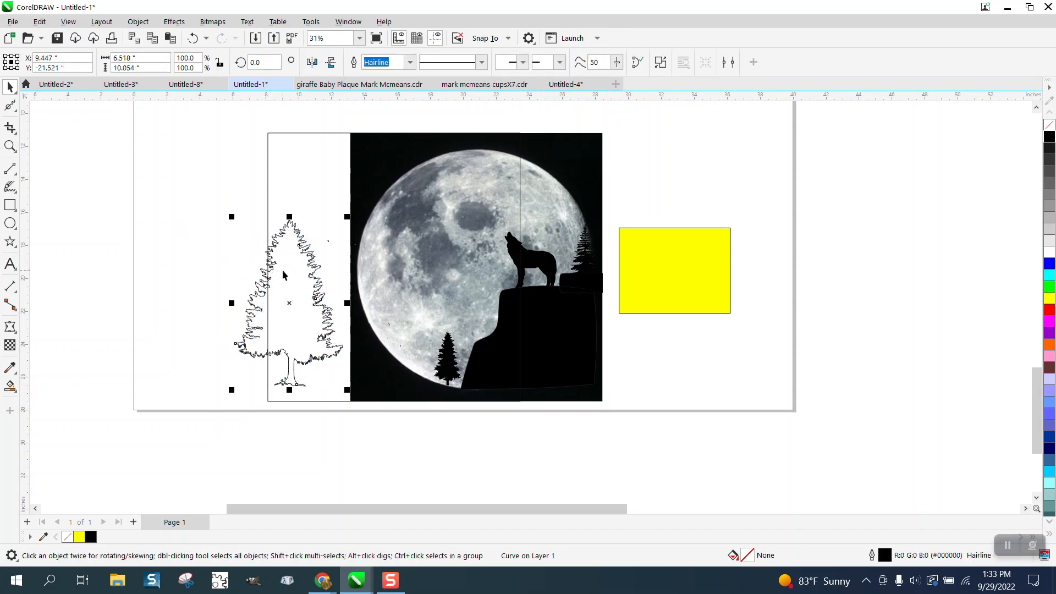
{"action": "left_click", "coordinate": [10, 386]}
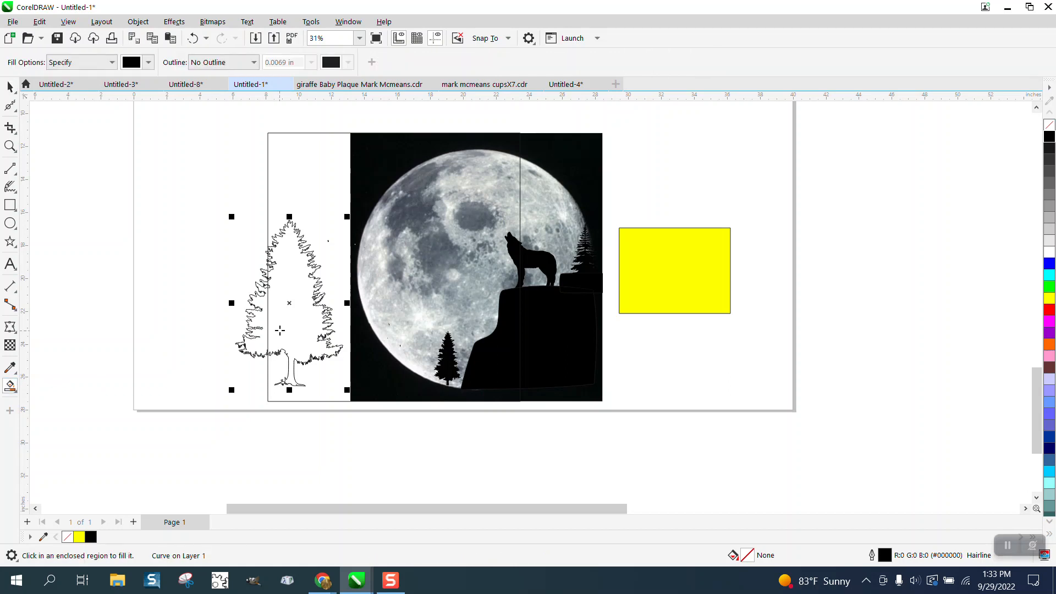
{"action": "left_click", "coordinate": [293, 321]}
{"action": "key", "text": "Down"}
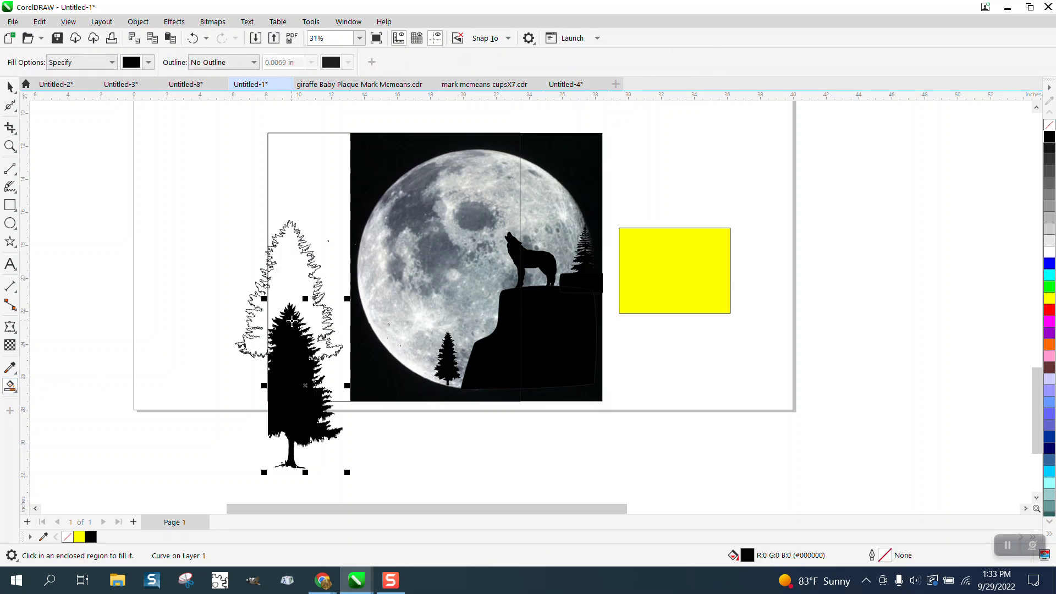
{"action": "key", "text": "Up"}
{"action": "key", "text": "Right"}
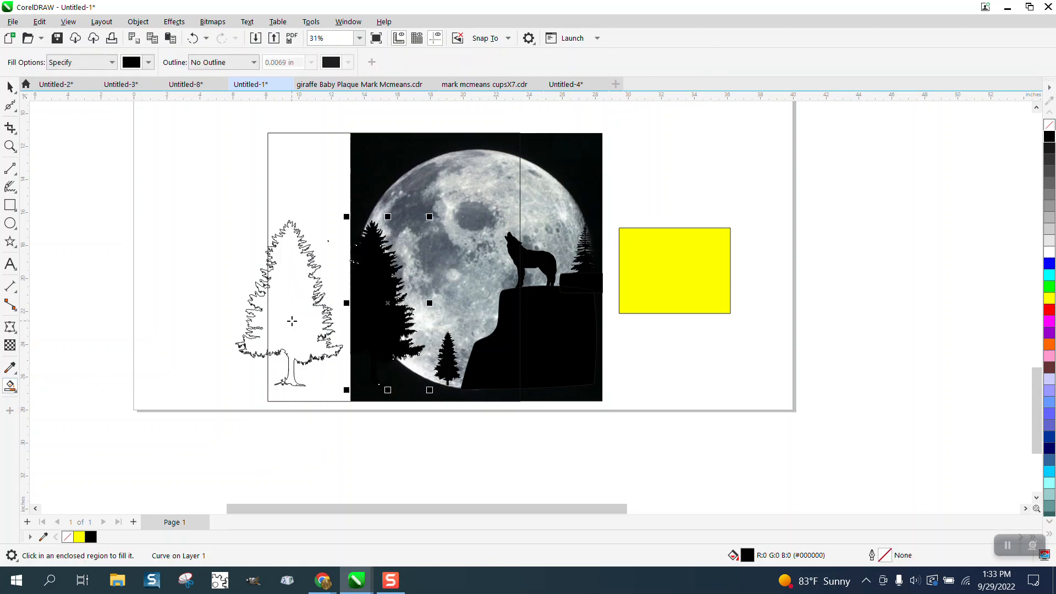
{"action": "left_click", "coordinate": [253, 295]}
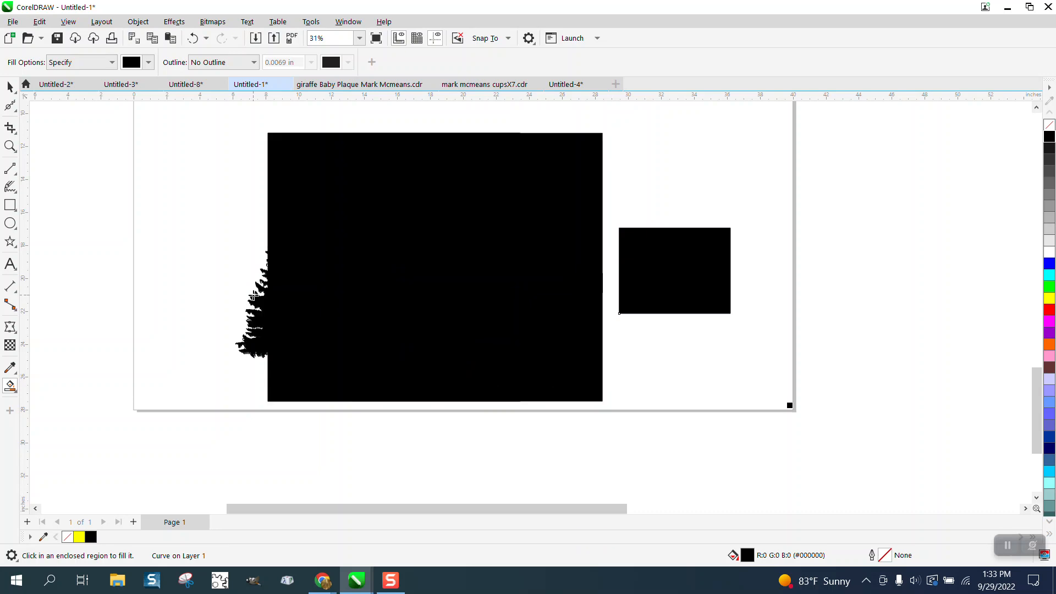
{"action": "left_click", "coordinate": [191, 38]}
Delete the leftover pine outline and the offset rectangle
{"action": "left_click", "coordinate": [10, 87]}
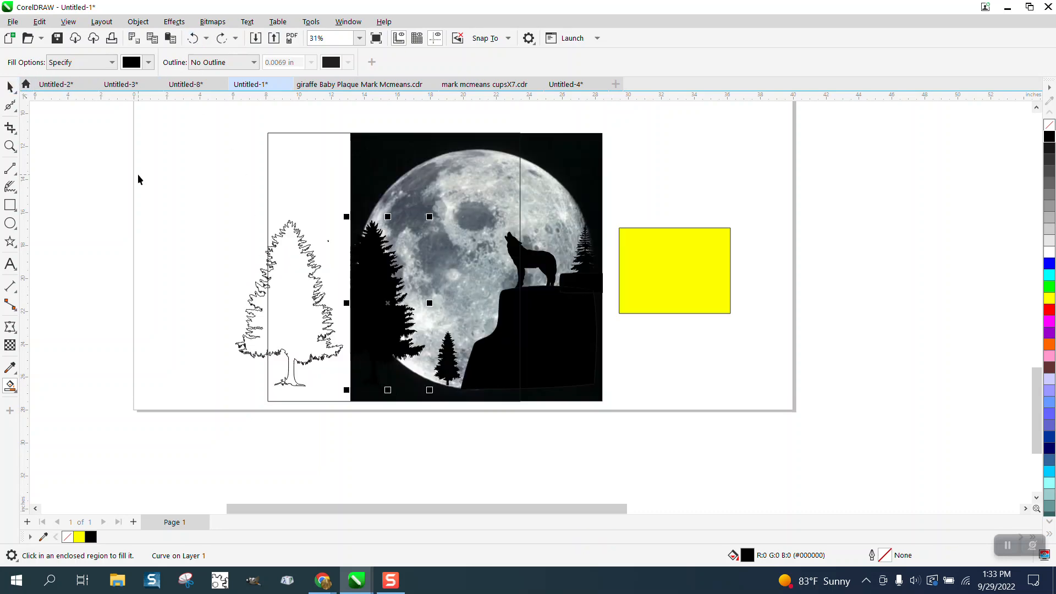
{"action": "left_click", "coordinate": [271, 259]}
{"action": "key", "text": "Delete"}
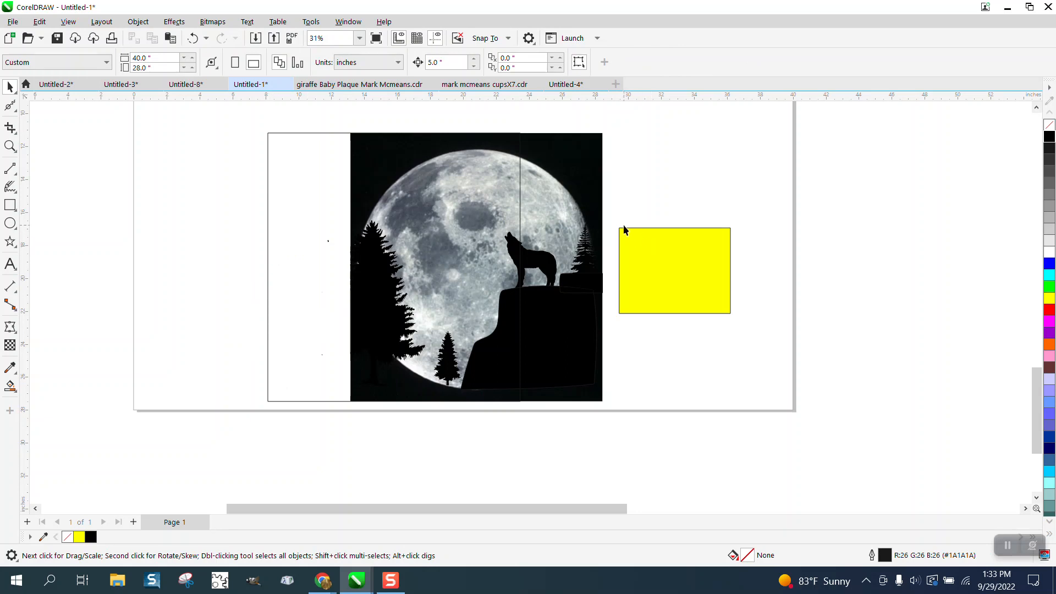
{"action": "left_click", "coordinate": [521, 193]}
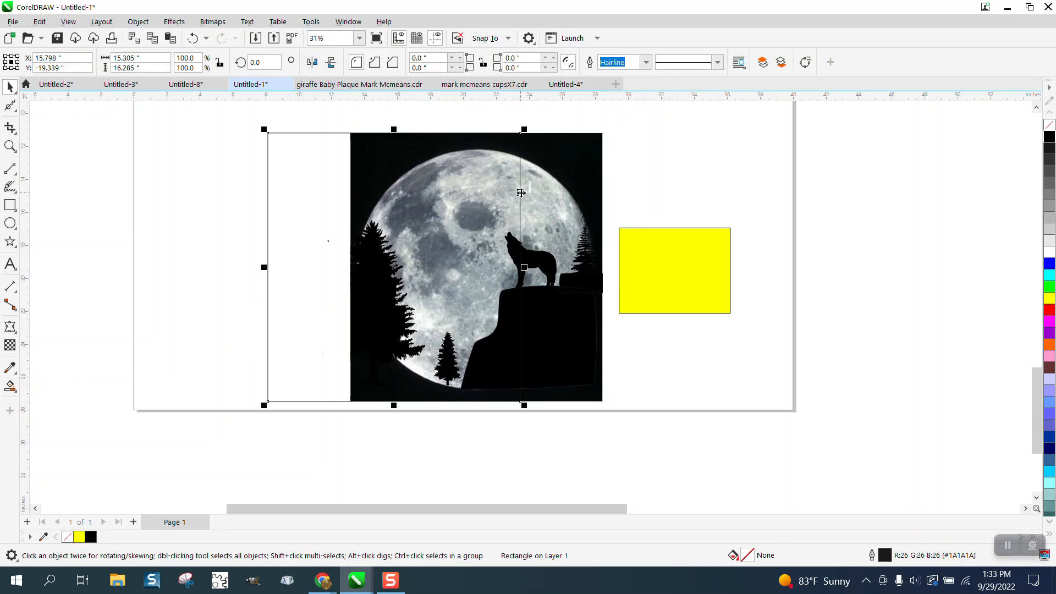
{"action": "key", "text": "Delete"}
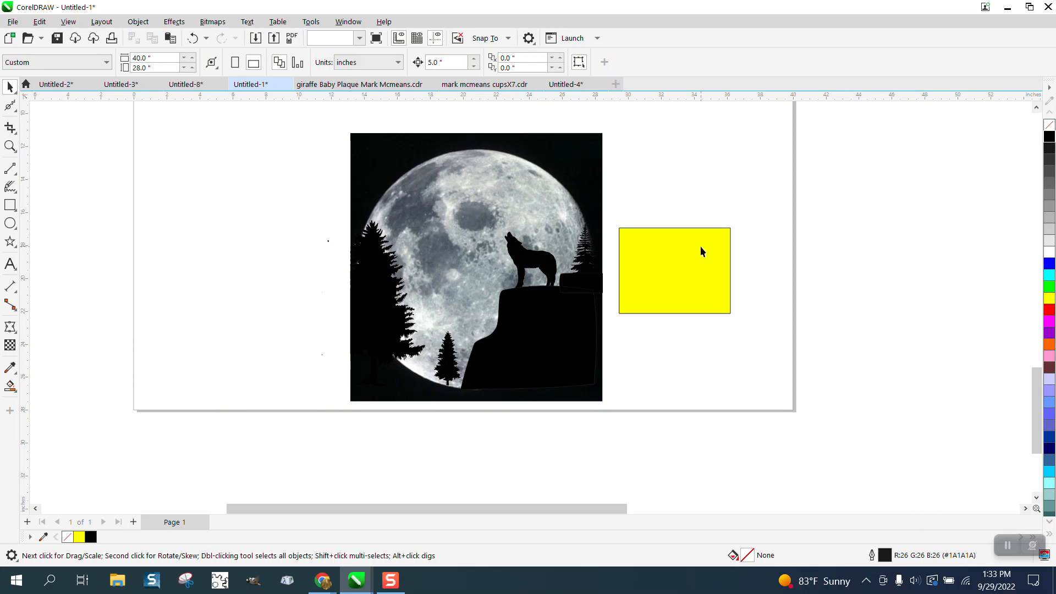
Delete the yellow rectangle beside the moon image
{"action": "left_click", "coordinate": [701, 246]}
{"action": "key", "text": "Delete"}
Enlarge the small pine to about 2.6 by 5.2 inches and place it and a duplicate between the large pine and the cliff
{"action": "left_click", "coordinate": [9, 146]}
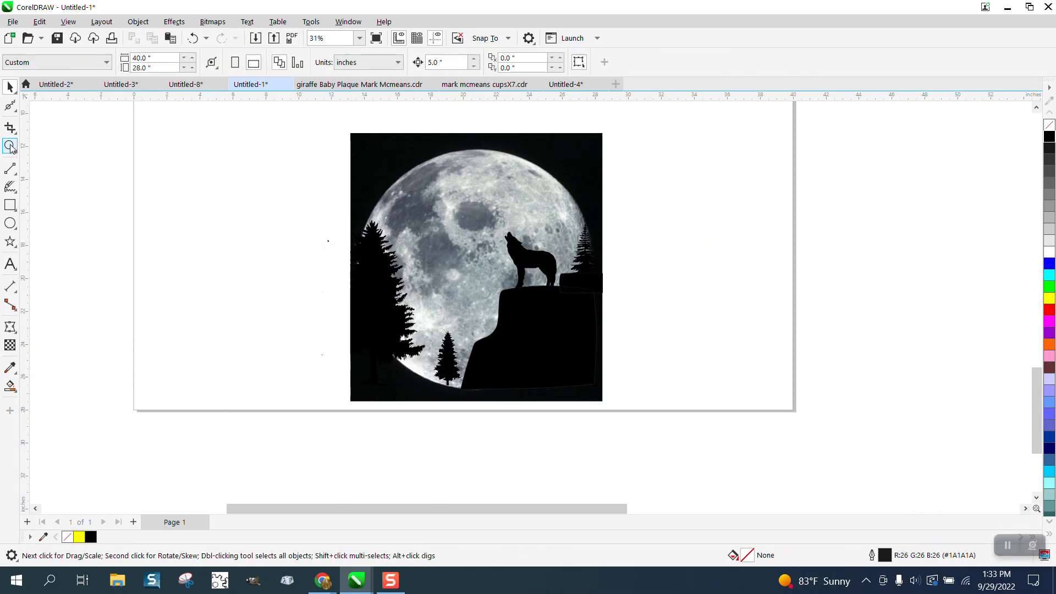
{"action": "left_click_drag", "start_coordinate": [329, 129], "coordinate": [793, 483]}
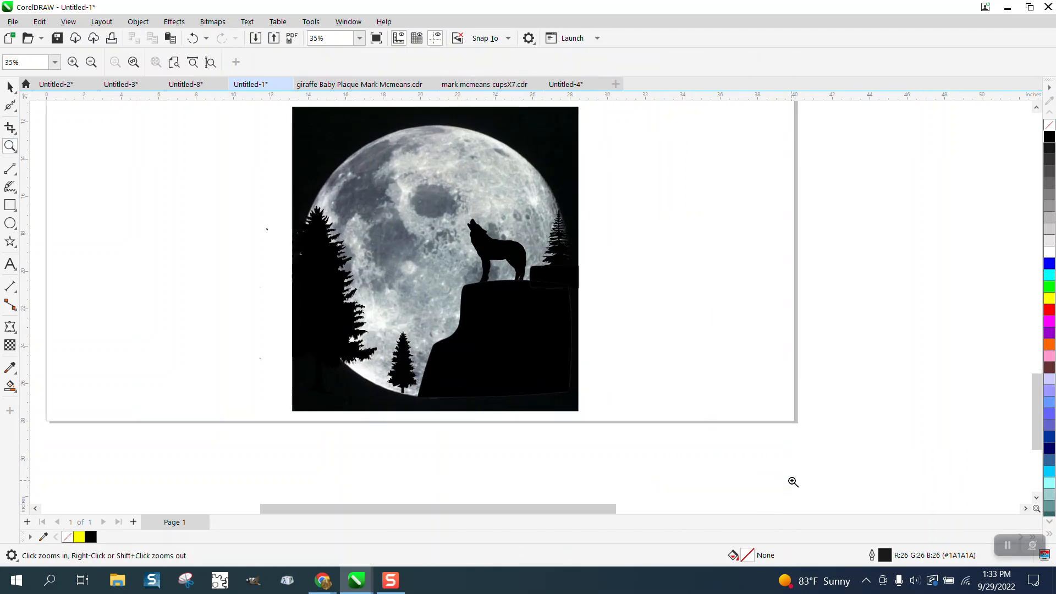
{"action": "left_click_drag", "start_coordinate": [453, 209], "coordinate": [623, 315]}
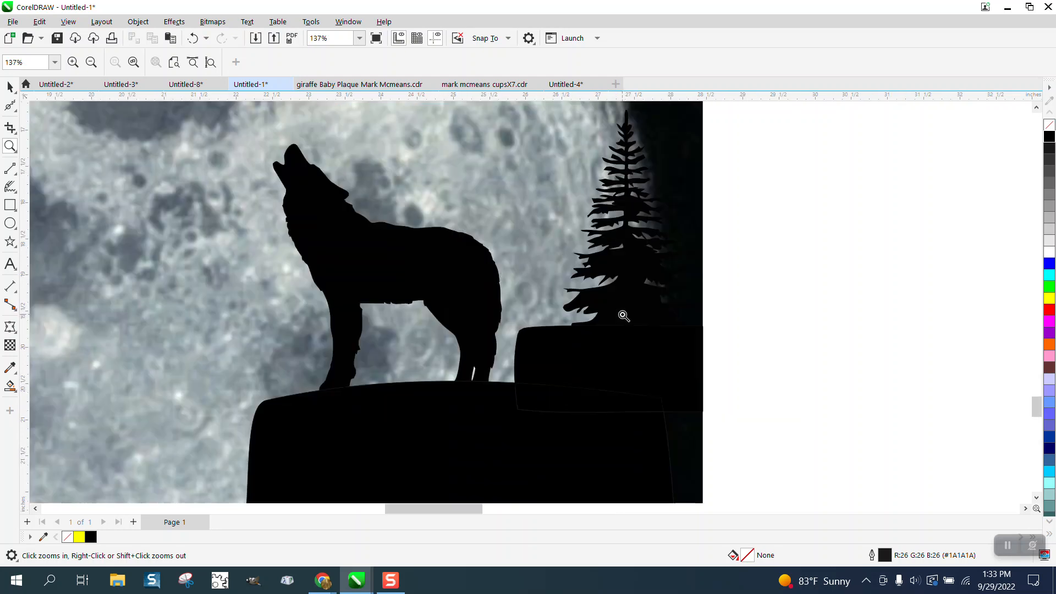
{"action": "scroll", "coordinate": [605, 308], "scroll_direction": "down", "scroll_amount": 4}
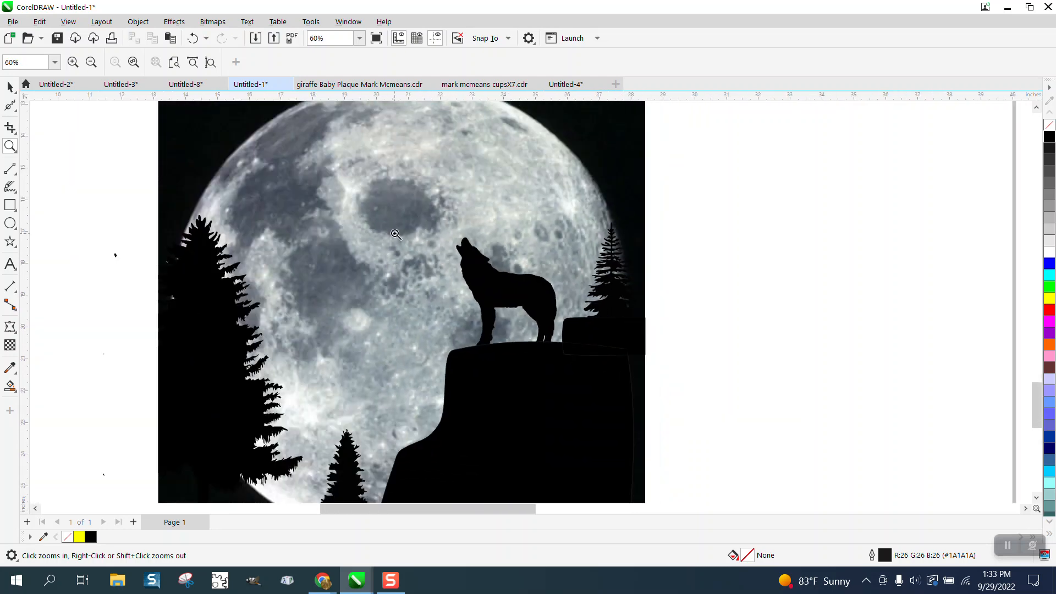
{"action": "scroll", "coordinate": [399, 234], "scroll_direction": "down", "scroll_amount": 1}
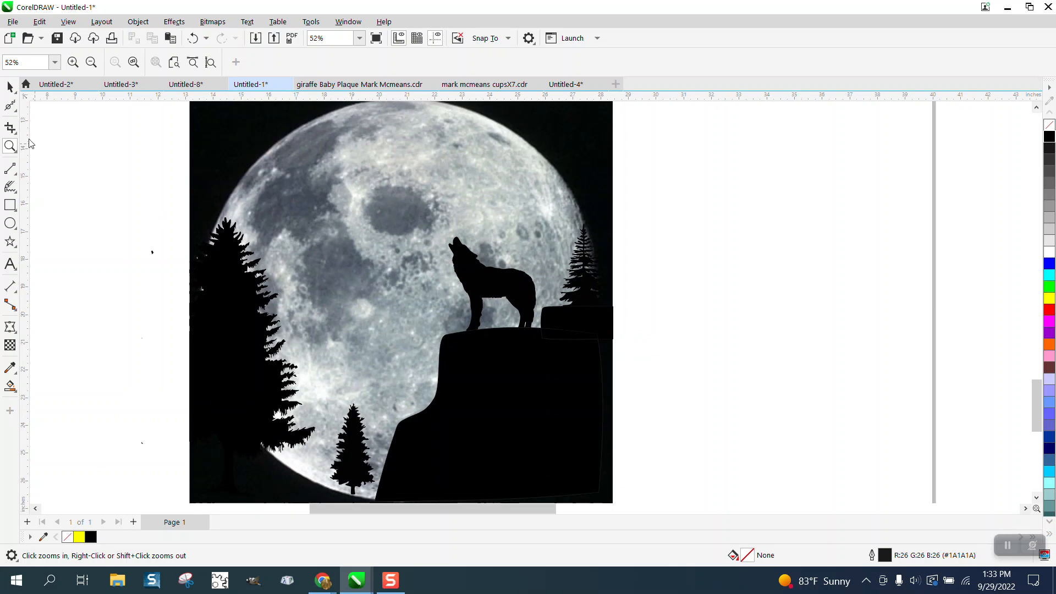
{"action": "left_click", "coordinate": [10, 87]}
{"action": "left_click", "coordinate": [349, 432]}
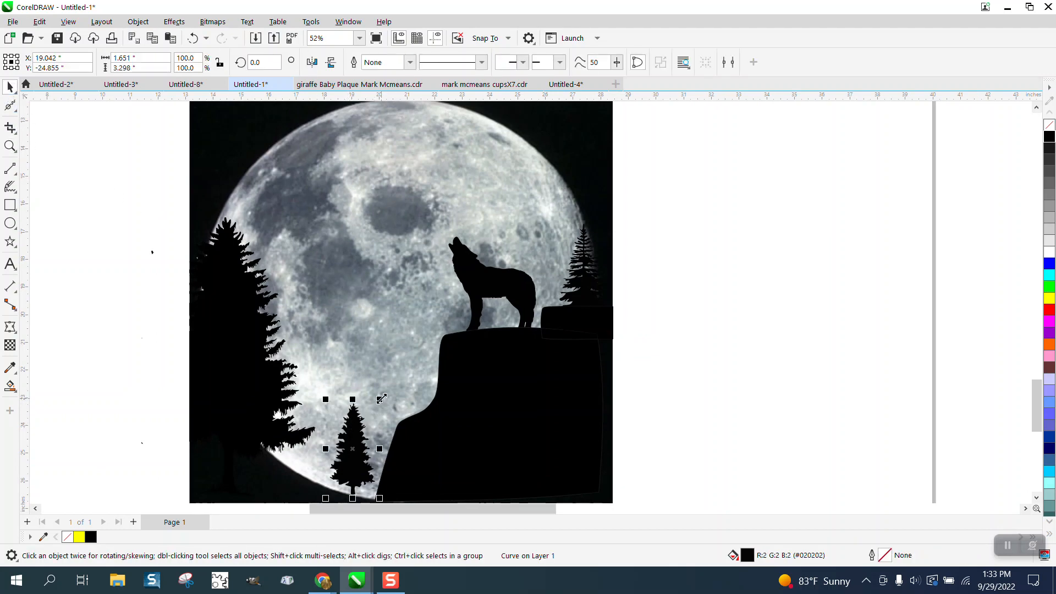
{"action": "left_click_drag", "start_coordinate": [381, 399], "coordinate": [405, 347]}
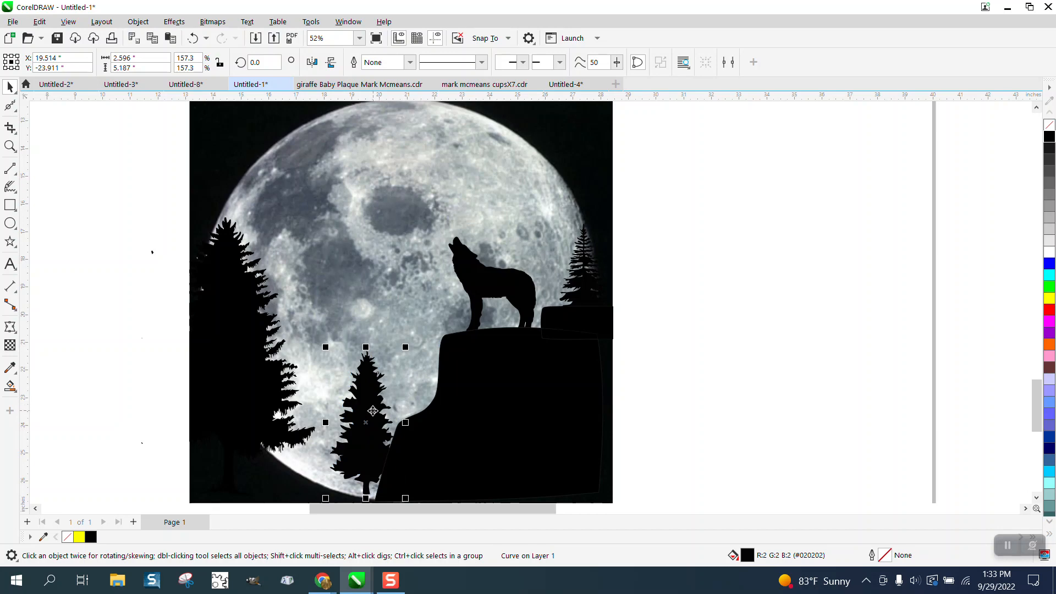
{"action": "left_click_drag", "start_coordinate": [373, 410], "coordinate": [399, 434]}
{"action": "left_click", "coordinate": [611, 398]}
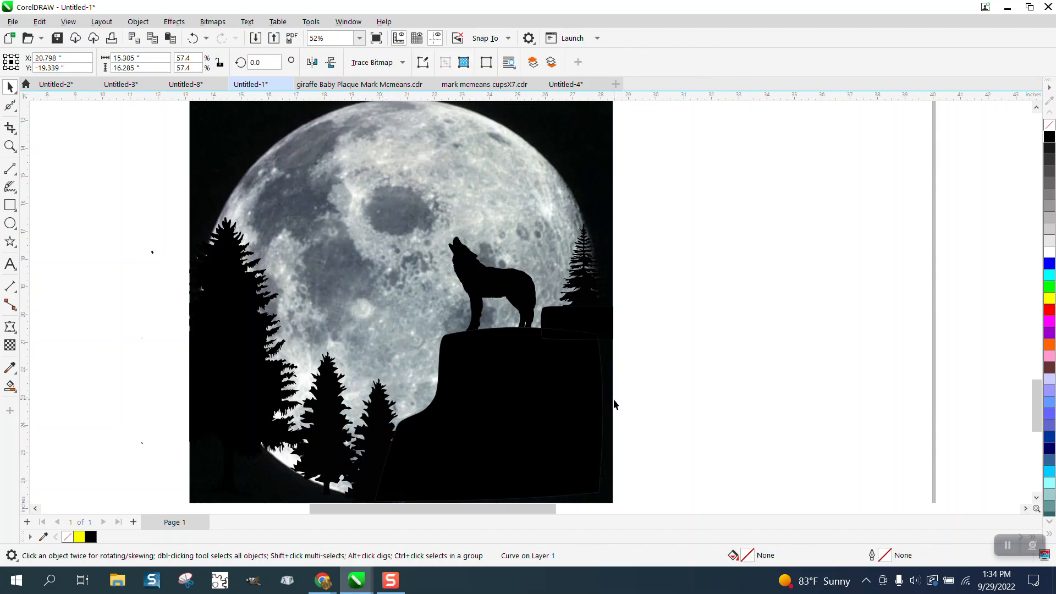
Shift the pine nearest the cliff slightly to the right, partly over the cliff's lower slope
{"action": "scroll", "coordinate": [613, 398], "scroll_direction": "down", "scroll_amount": 2}
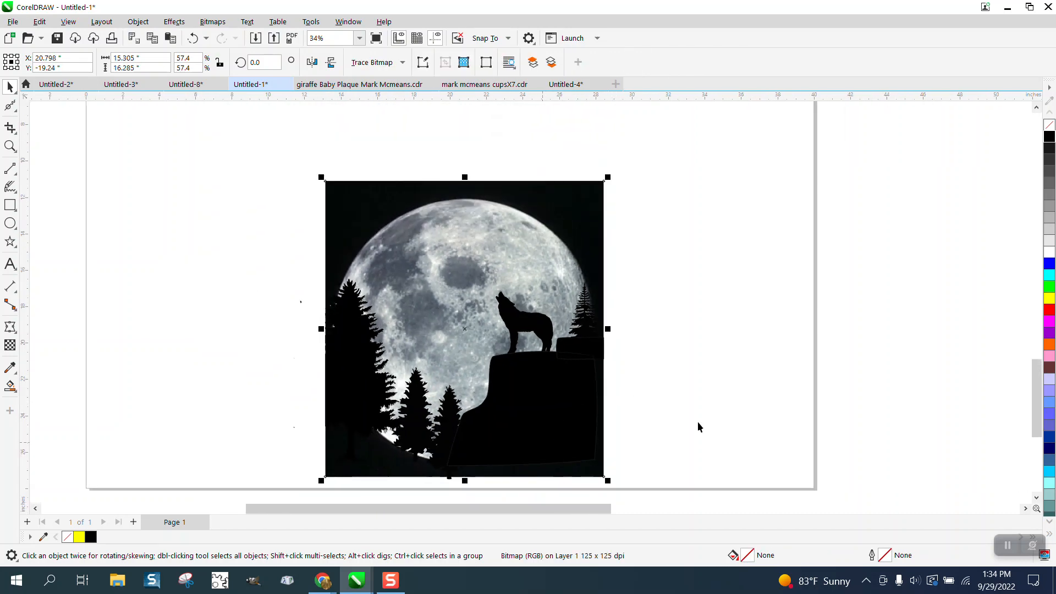
{"action": "left_click", "coordinate": [659, 449]}
{"action": "left_click", "coordinate": [450, 476]}
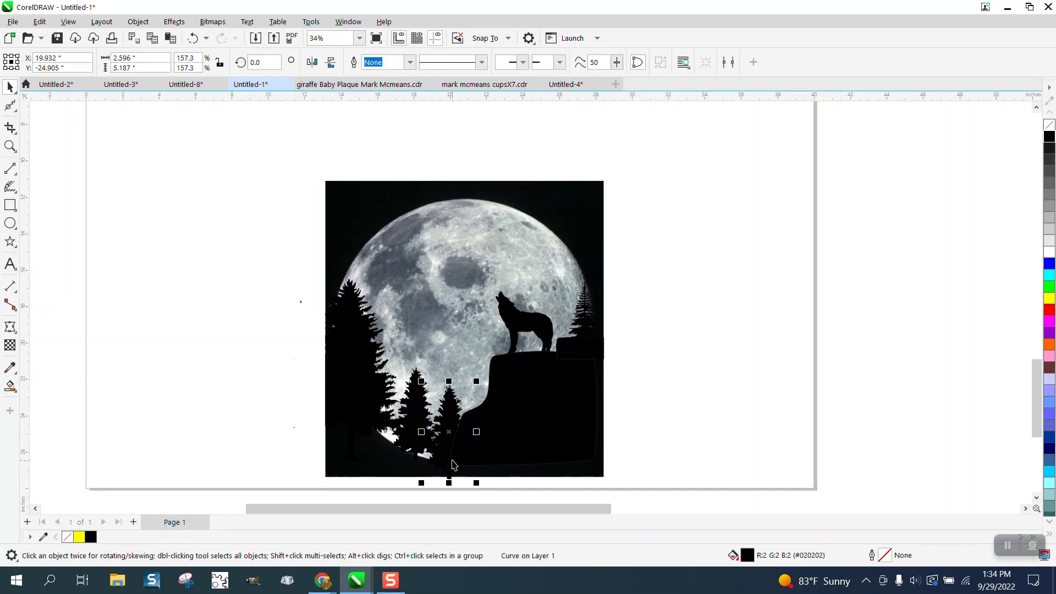
{"action": "left_click", "coordinate": [627, 447]}
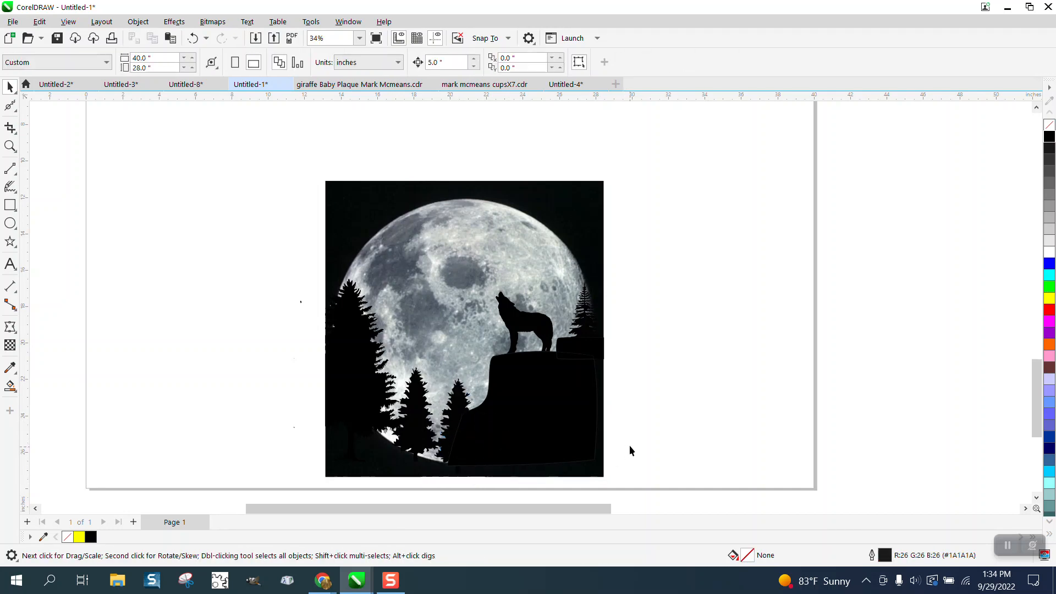
Delete the stray black speck outside the moon image, beside the large pine
{"action": "left_click", "coordinate": [10, 146]}
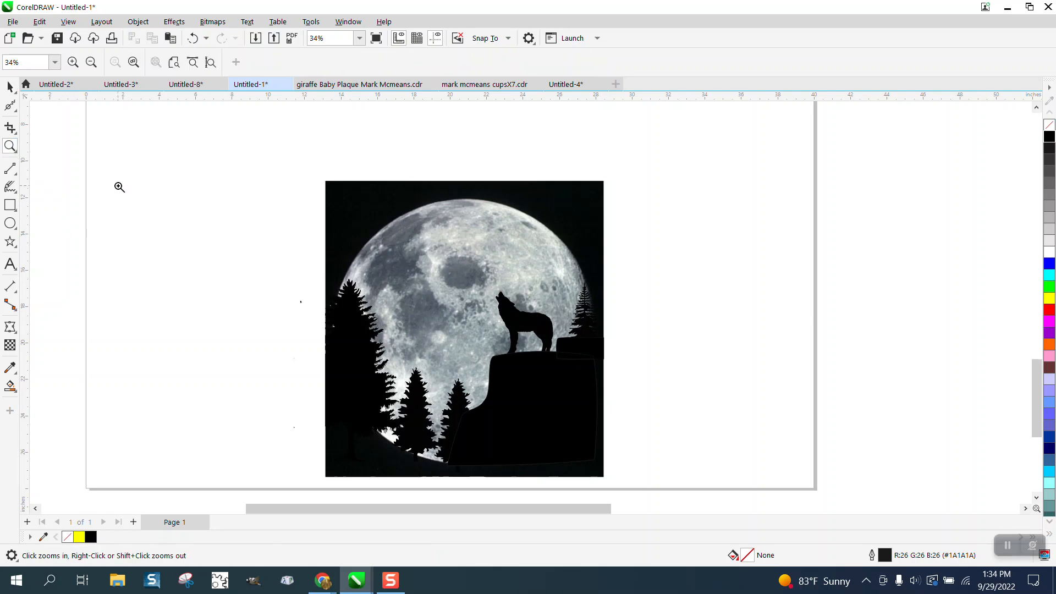
{"action": "left_click_drag", "start_coordinate": [325, 177], "coordinate": [675, 483]}
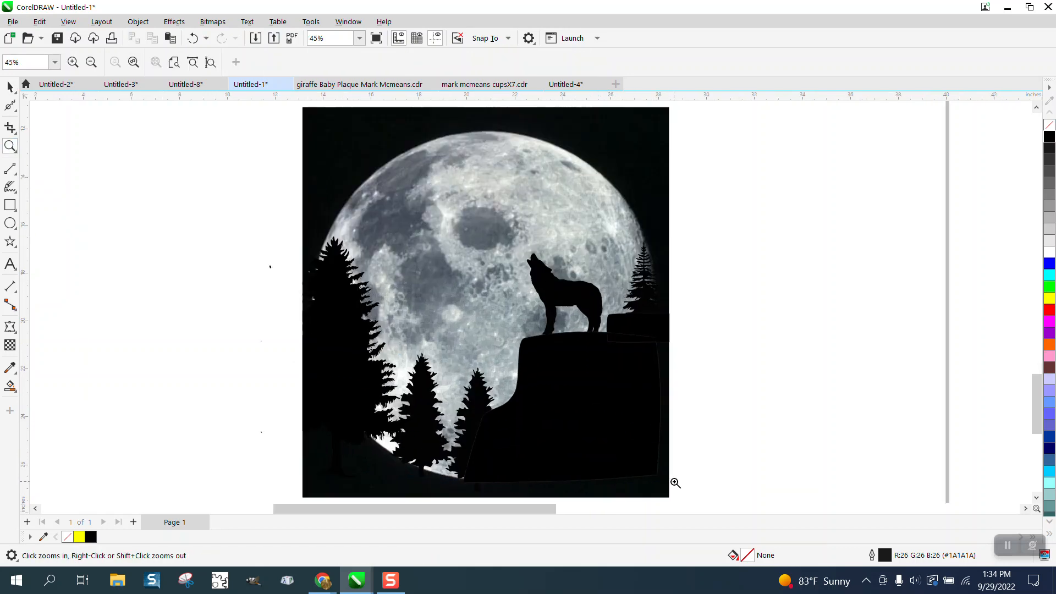
{"action": "left_click_drag", "start_coordinate": [296, 275], "coordinate": [354, 316]}
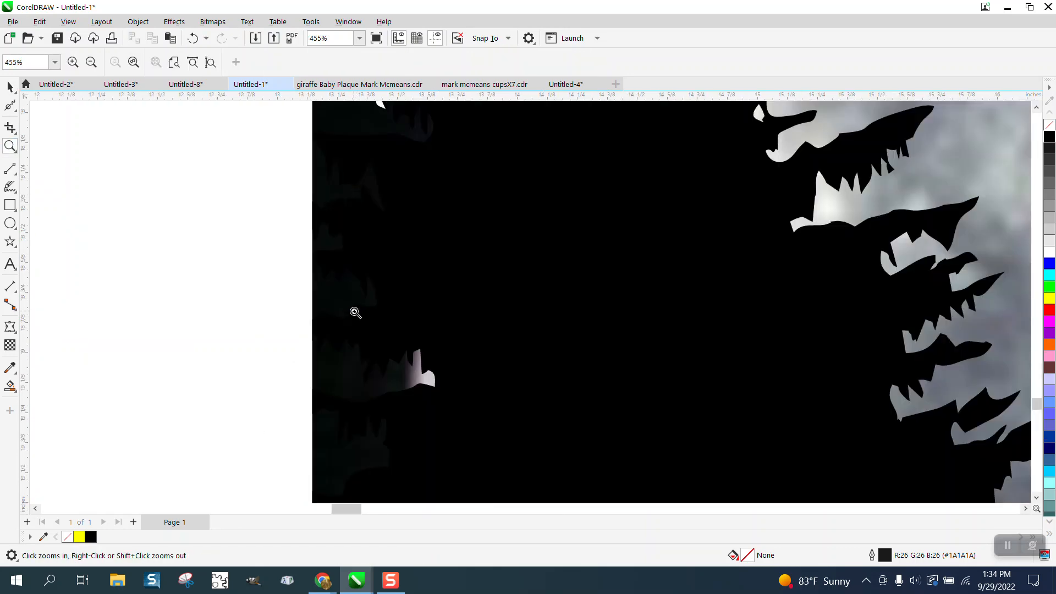
{"action": "left_click", "coordinate": [10, 87]}
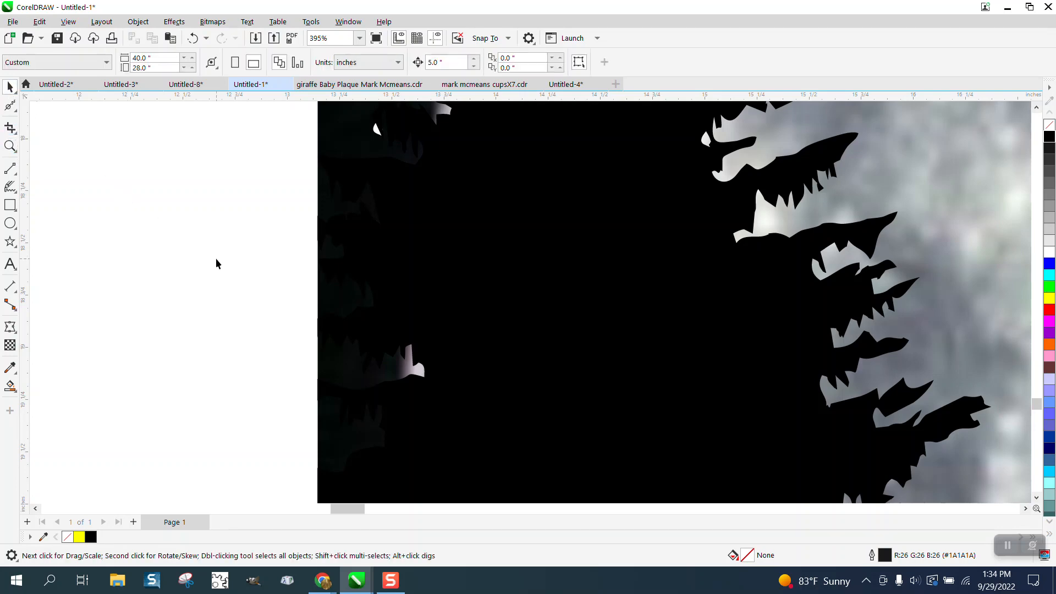
{"action": "scroll", "coordinate": [246, 283], "scroll_direction": "down", "scroll_amount": 2}
{"action": "scroll", "coordinate": [377, 338], "scroll_direction": "down", "scroll_amount": 5}
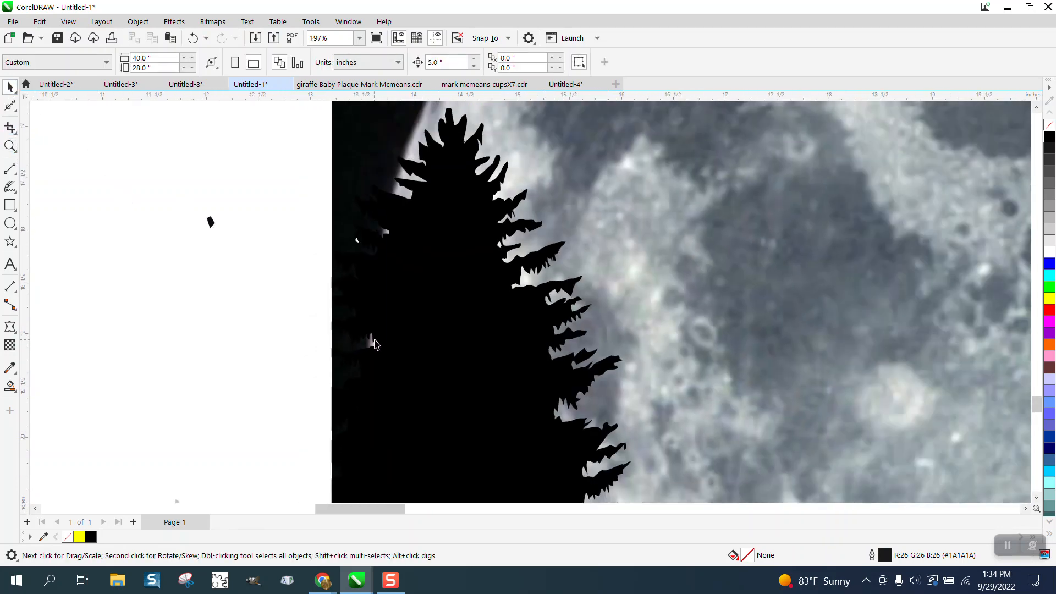
{"action": "scroll", "coordinate": [279, 271], "scroll_direction": "down", "scroll_amount": 4}
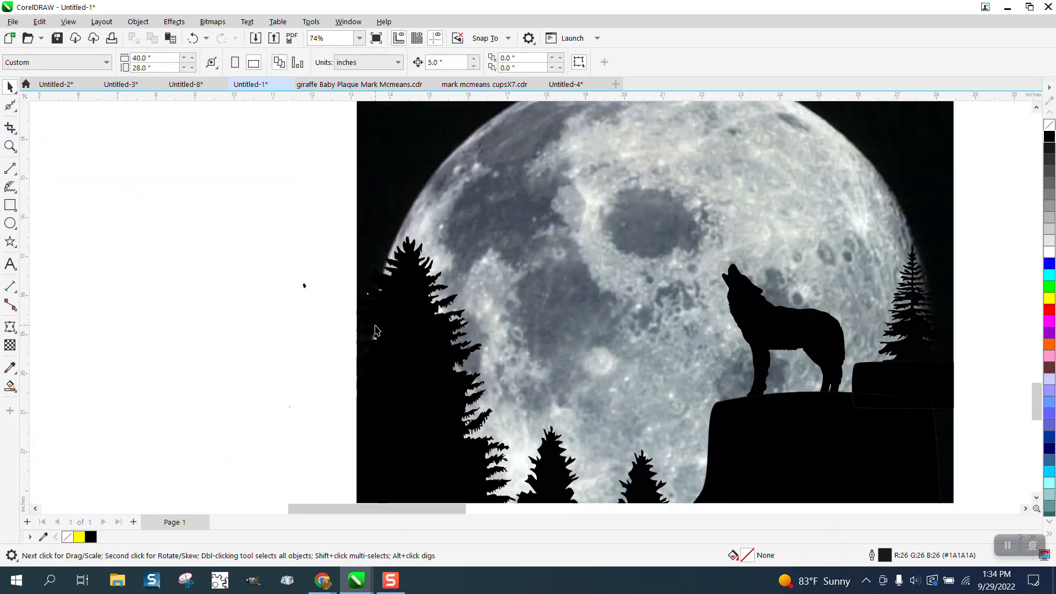
{"action": "left_click", "coordinate": [304, 285]}
{"action": "left_click", "coordinate": [333, 311]}
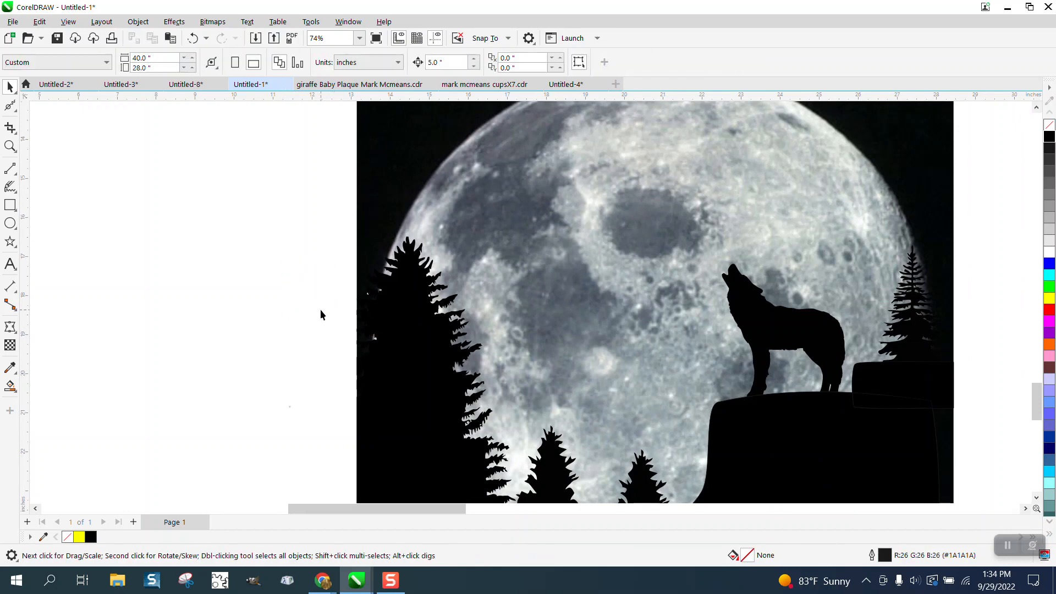
{"action": "scroll", "coordinate": [317, 310], "scroll_direction": "down", "scroll_amount": 3}
{"action": "scroll", "coordinate": [314, 318], "scroll_direction": "down", "scroll_amount": 1}
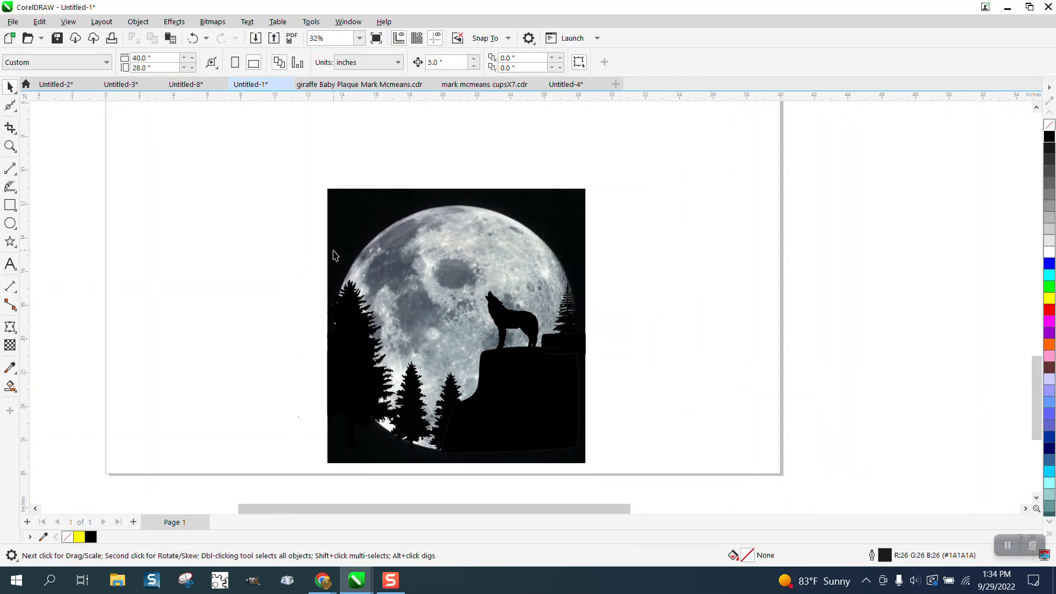
{"action": "left_click", "coordinate": [9, 146]}
{"action": "left_click_drag", "start_coordinate": [323, 178], "coordinate": [615, 474]}
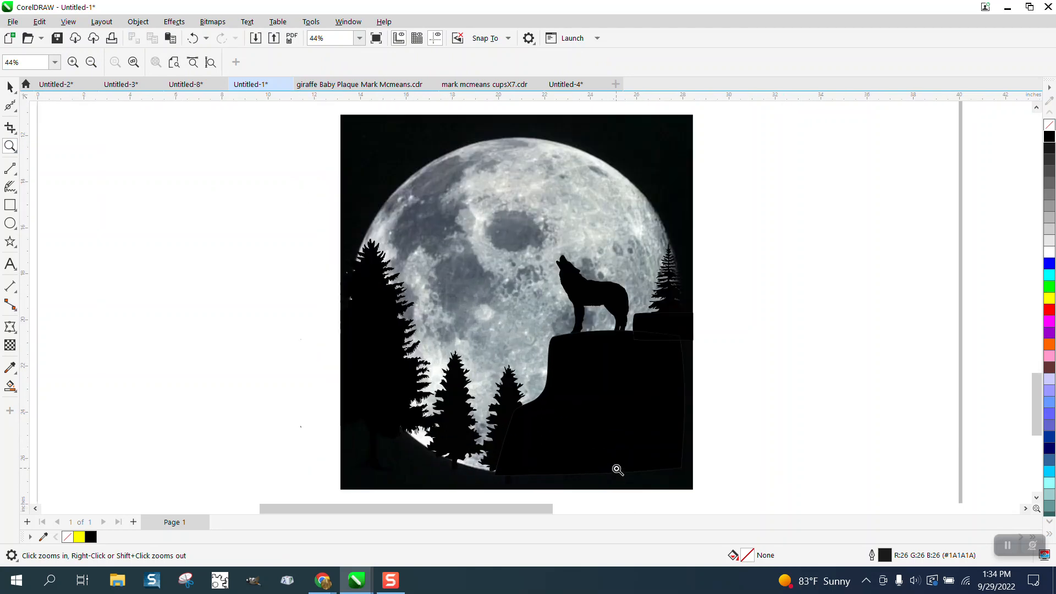